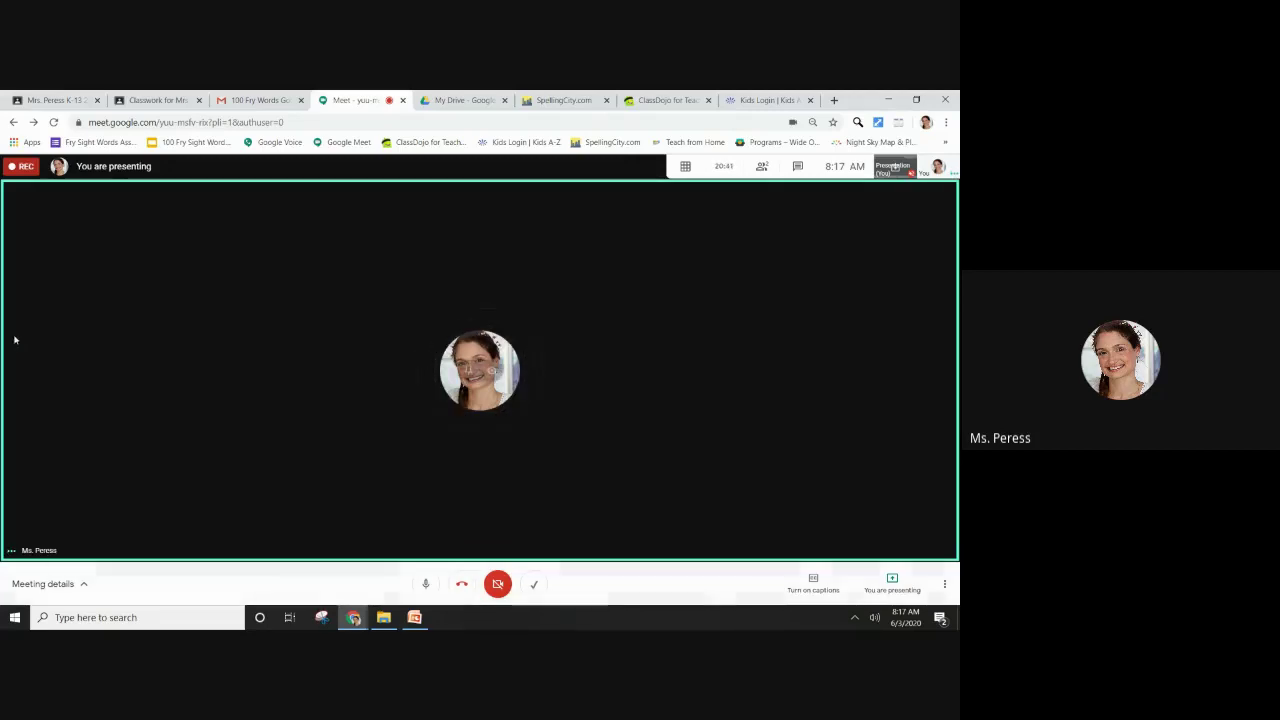
- From the Fry Words email, open the '100 Fry Sight Word Flashcards' slides
{"action": "left_click", "coordinate": [242, 96]}
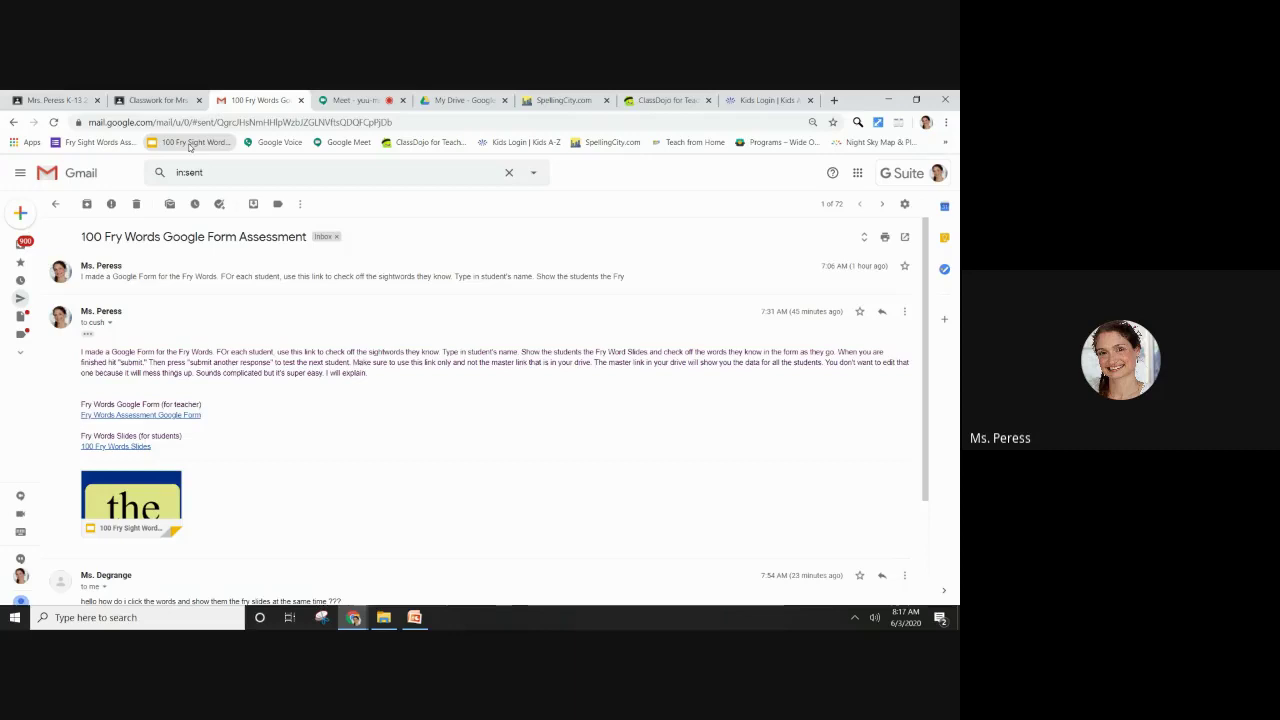
{"action": "left_click", "coordinate": [190, 143]}
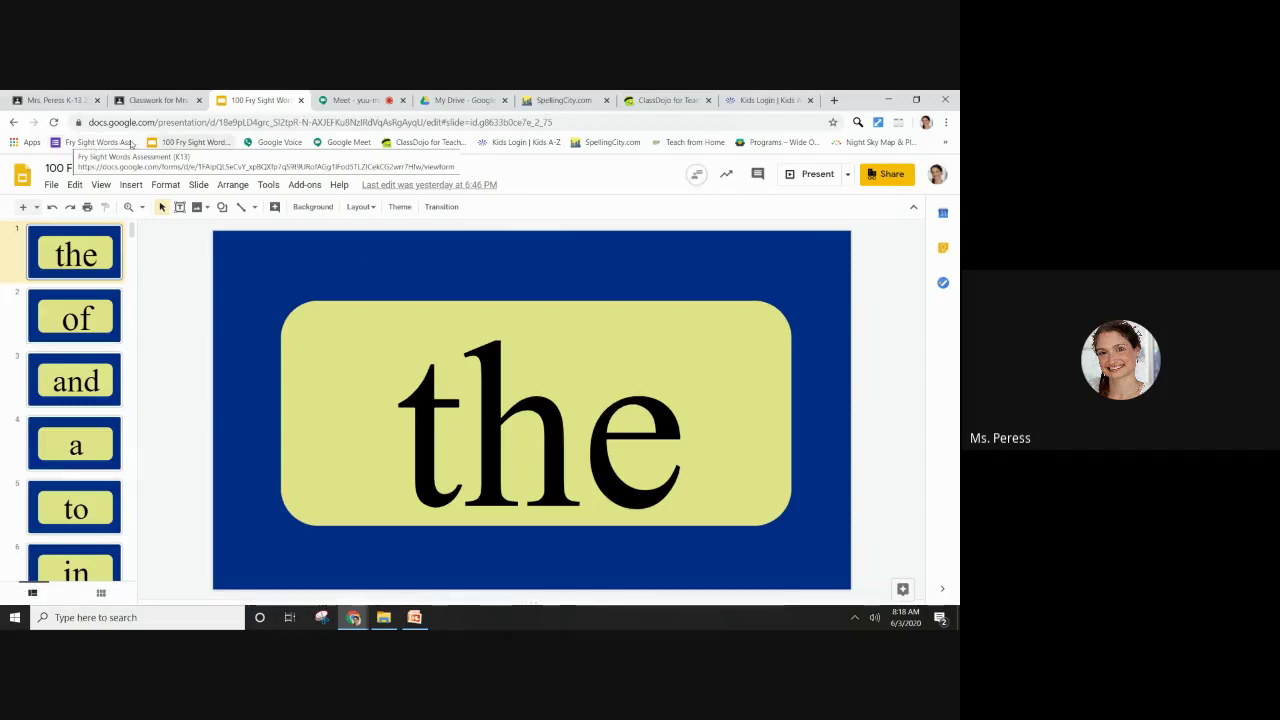
- Open the Fry Sight Words Assessment form in a new tab beside the flashcards tab
{"action": "right_click", "coordinate": [99, 145]}
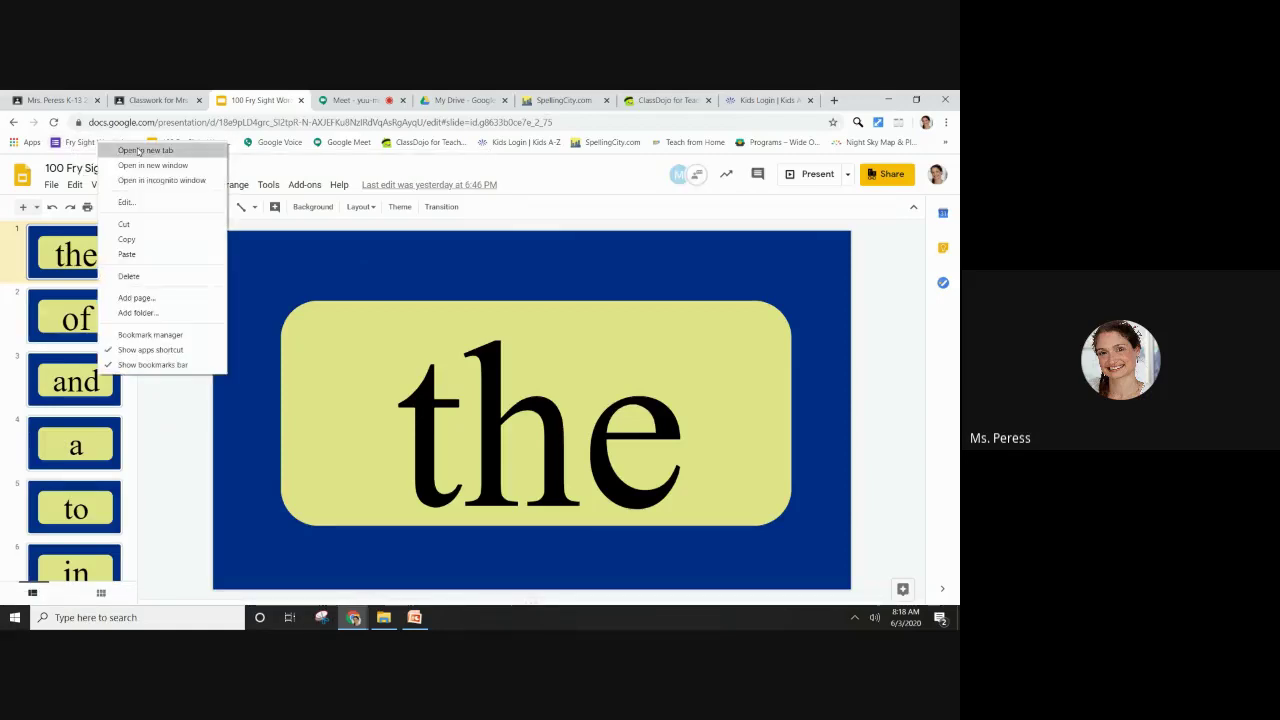
{"action": "left_click", "coordinate": [139, 151]}
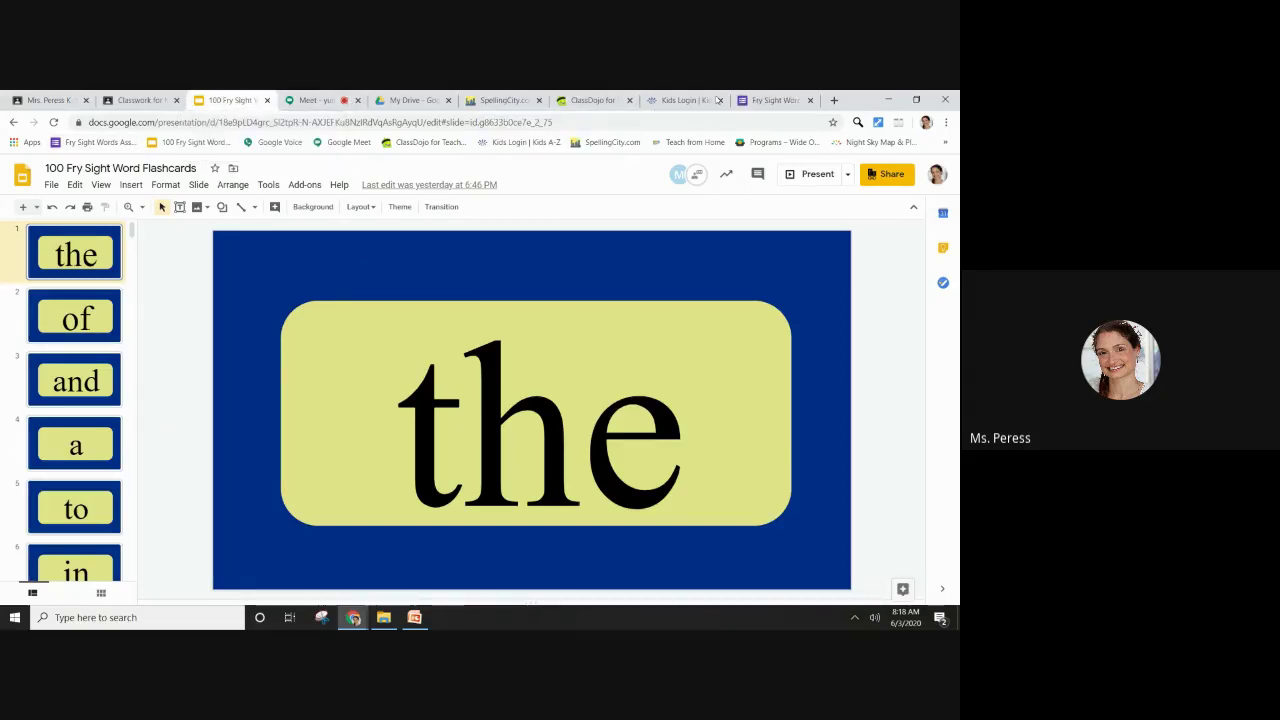
{"action": "left_click_drag", "start_coordinate": [717, 100], "coordinate": [704, 97]}
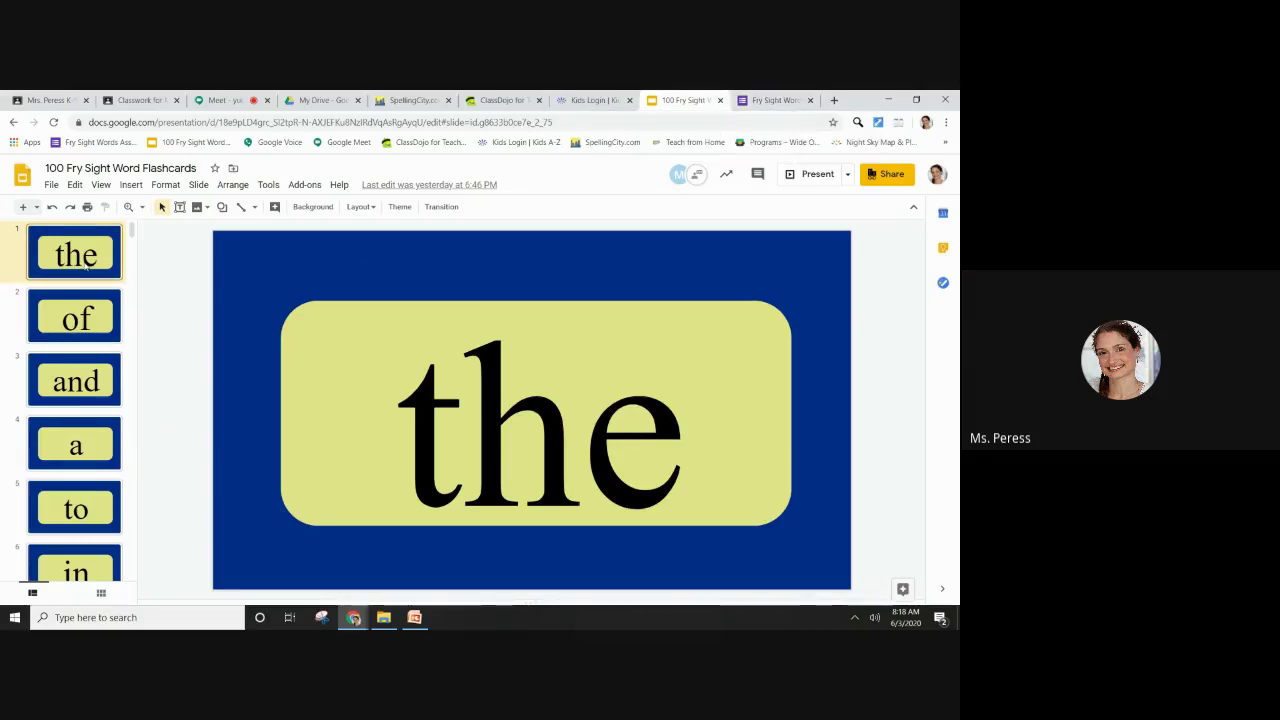
- Step forward two flashcards and back one in the slide deck
{"action": "key", "text": "Down"}
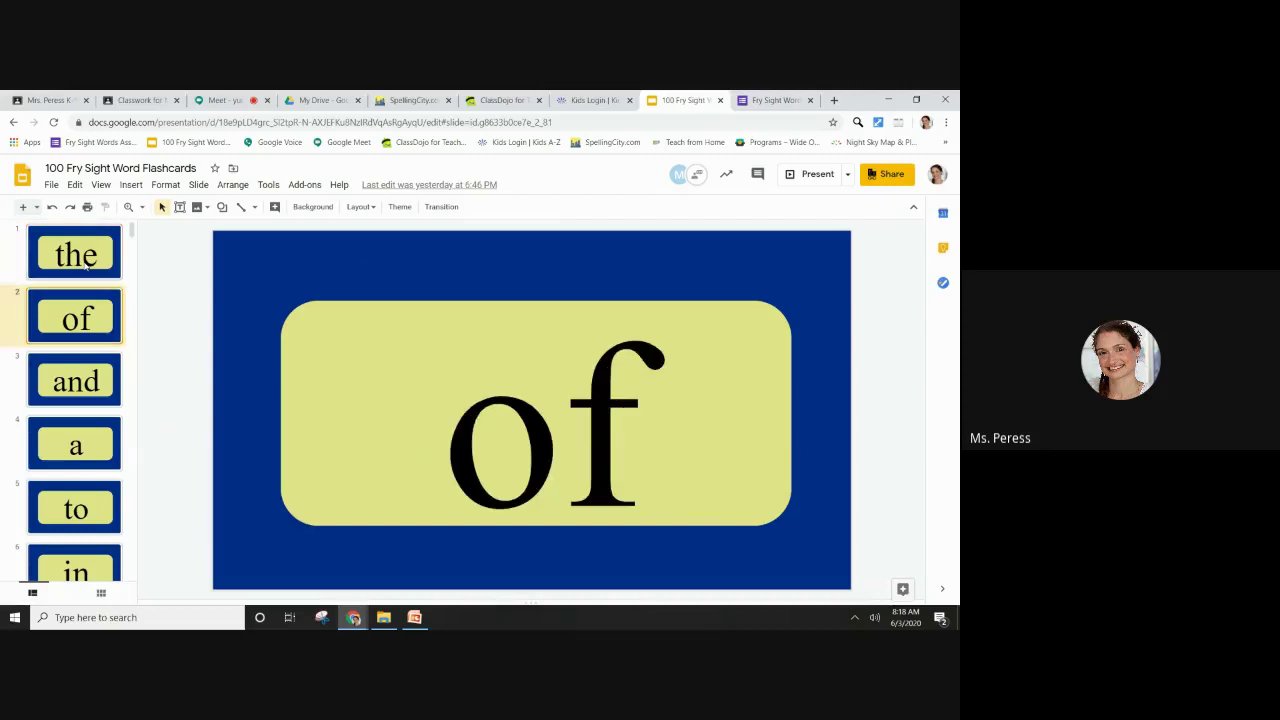
{"action": "key", "text": "Down"}
{"action": "key", "text": "Up"}
{"action": "key", "text": "Up"}
- Glance at the assessment form, then switch to the My Drive tab
{"action": "left_click", "coordinate": [776, 99]}
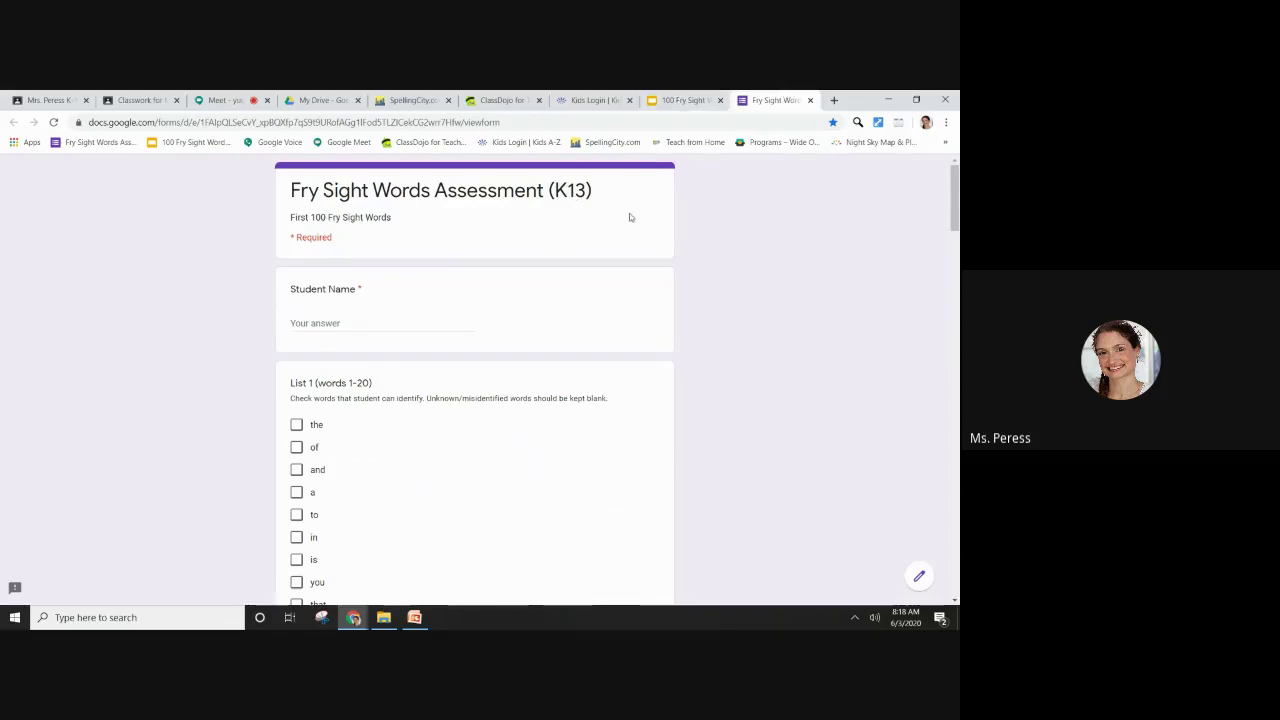
{"action": "left_click", "coordinate": [331, 99]}
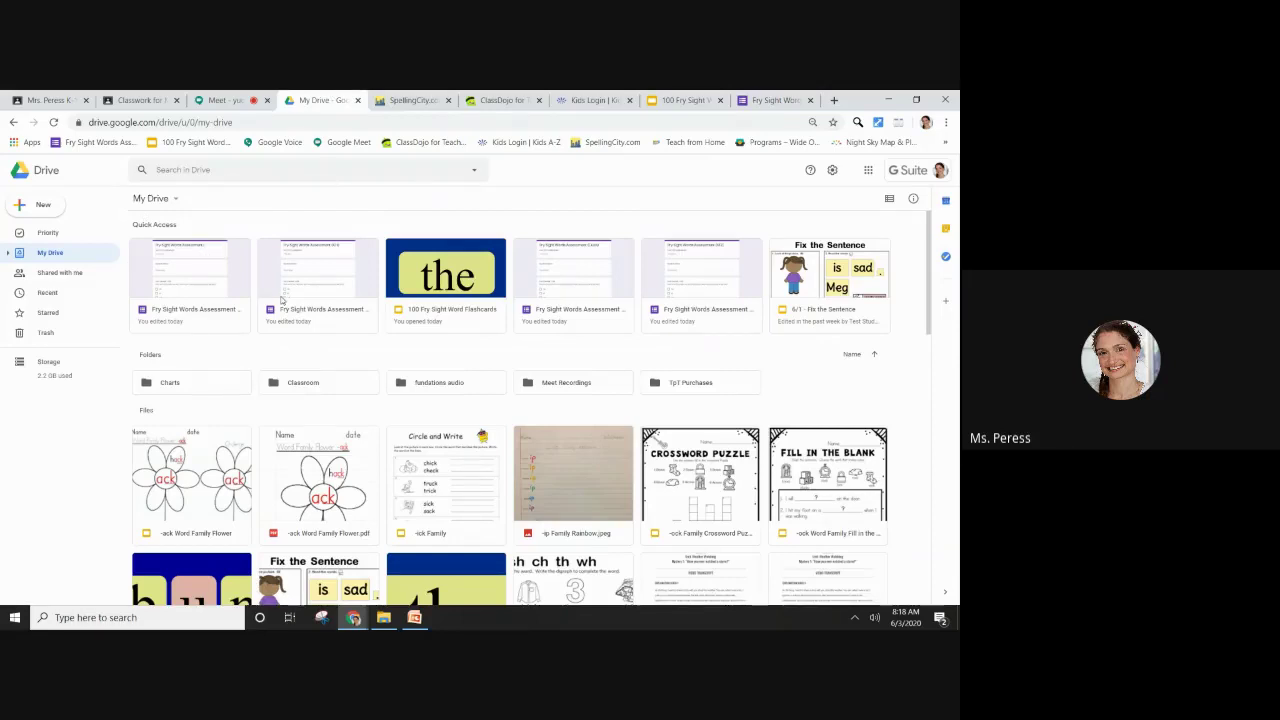
- Point out the Fry Sight Words Assessment form in Quick Access, then return to the K13 form
{"action": "left_click", "coordinate": [202, 268]}
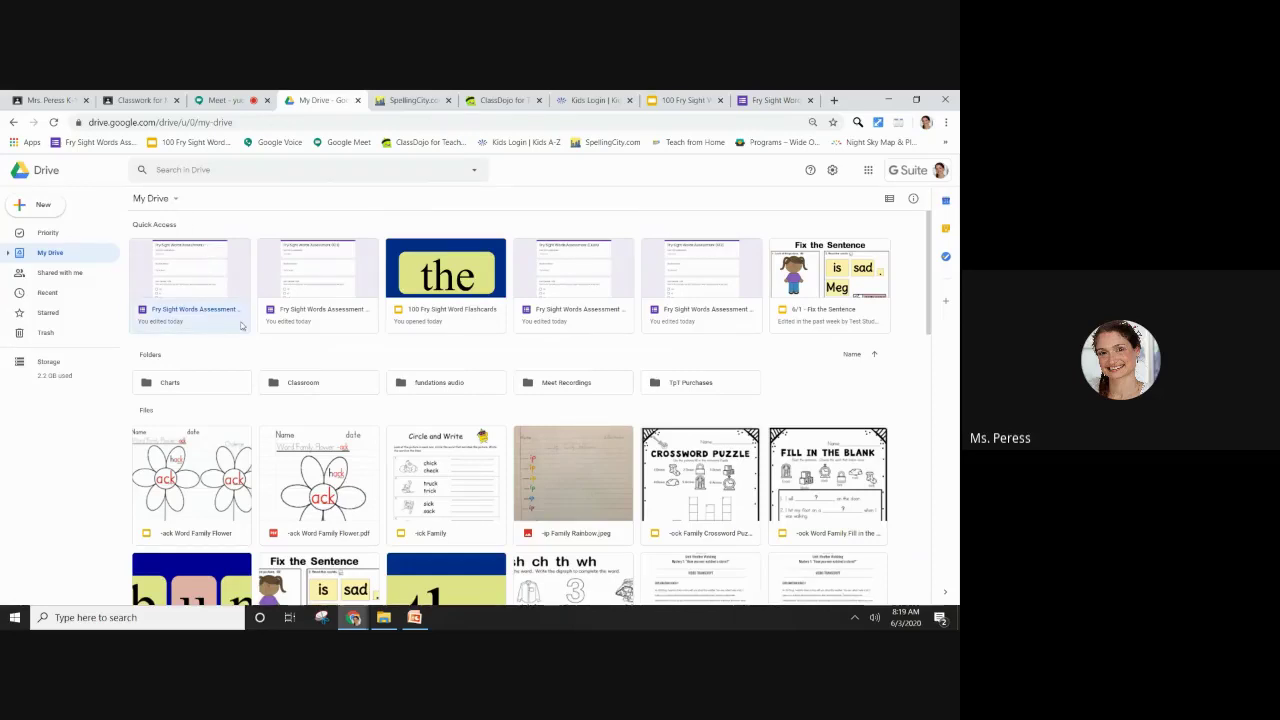
{"action": "left_click", "coordinate": [767, 97]}
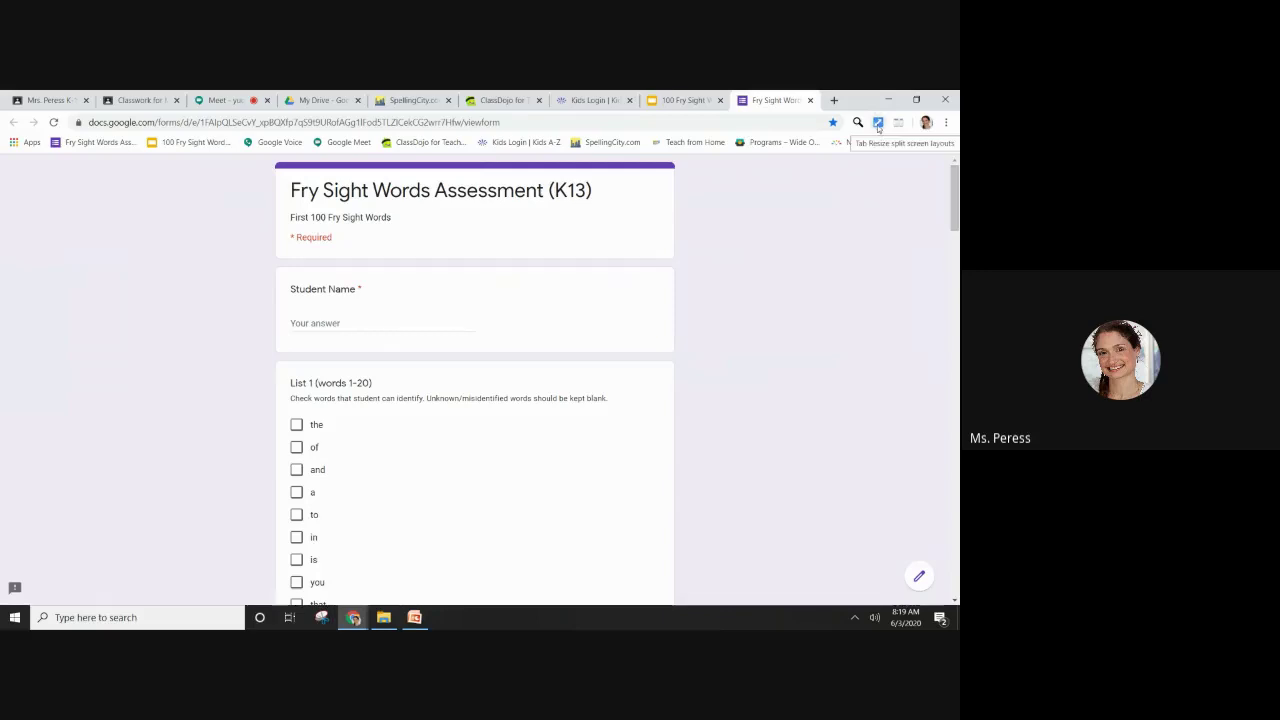
- Lay out the flashcards and assessment form side by side with Tab Resize's 7:3 split
{"action": "left_click", "coordinate": [727, 95]}
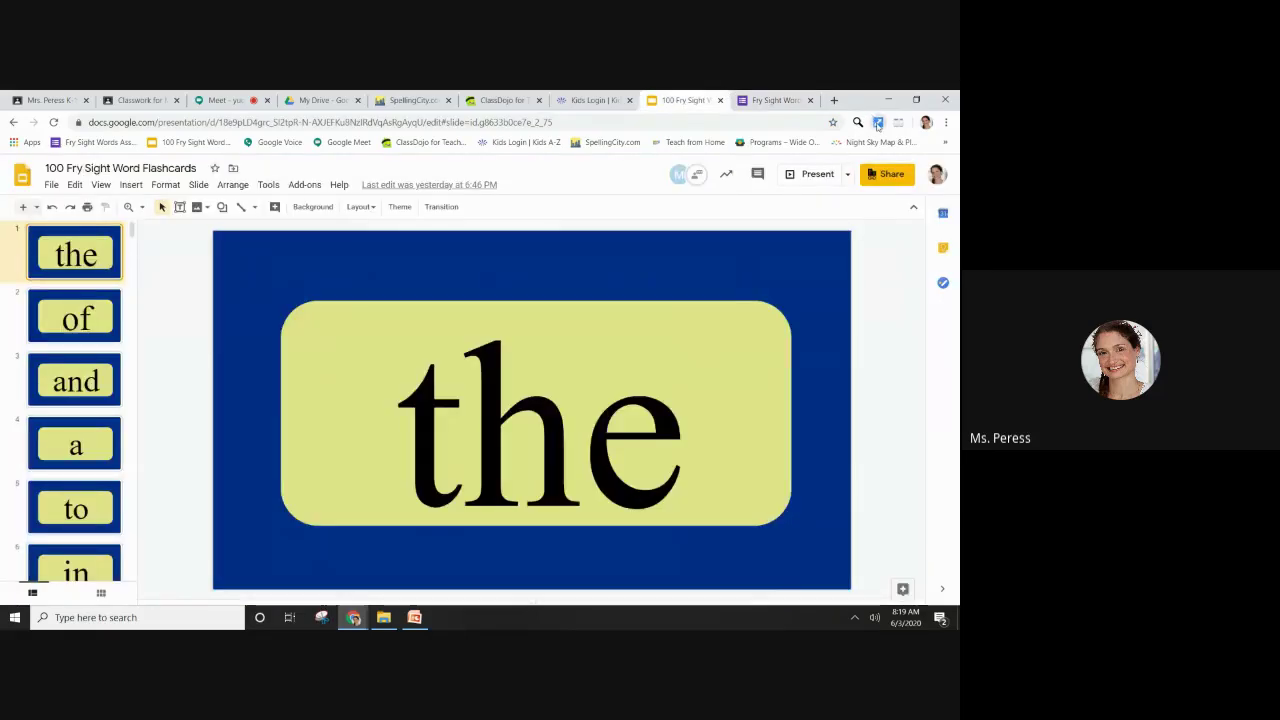
{"action": "left_click", "coordinate": [877, 123]}
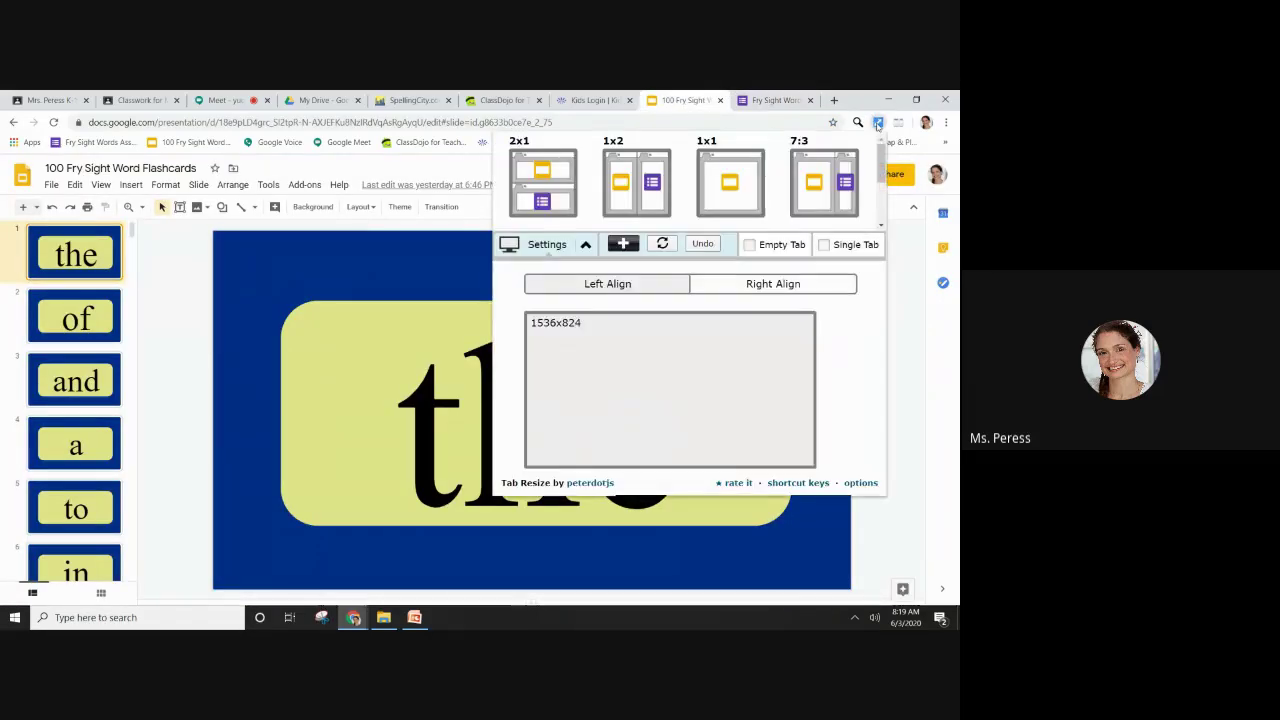
{"action": "left_click", "coordinate": [824, 218]}
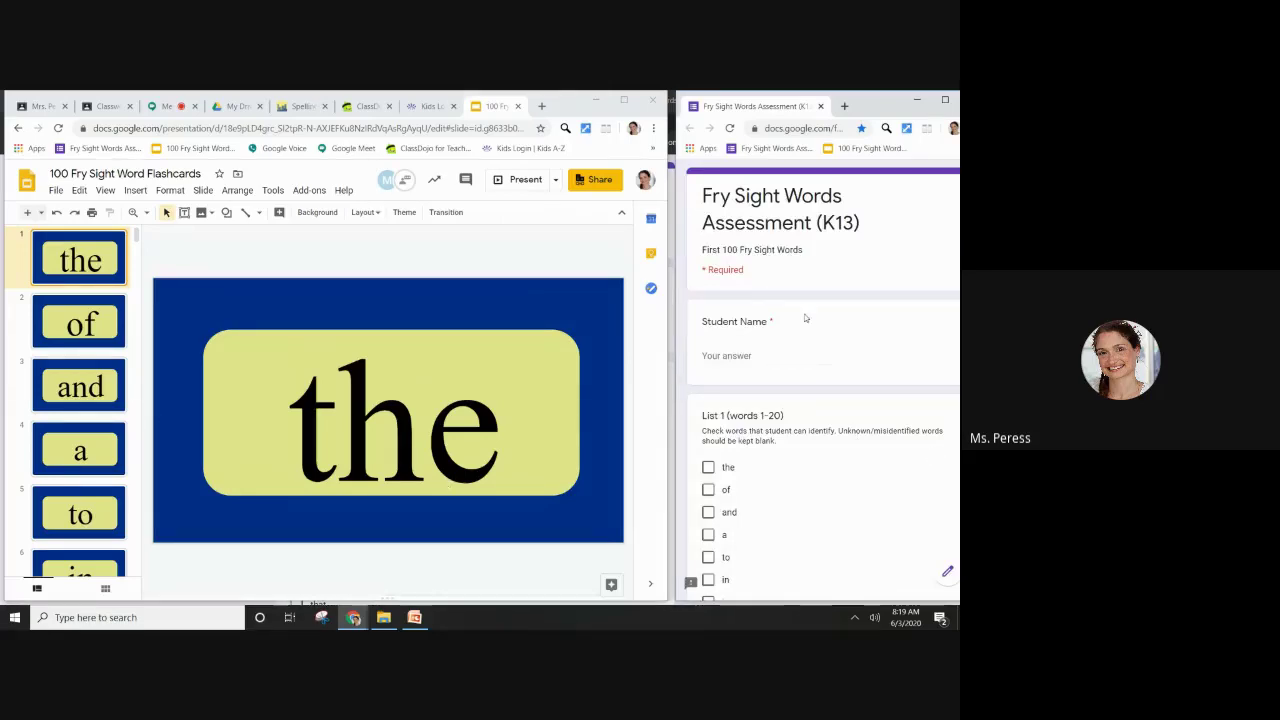
{"action": "scroll", "coordinate": [810, 549], "scroll_direction": "down", "scroll_amount": 4}
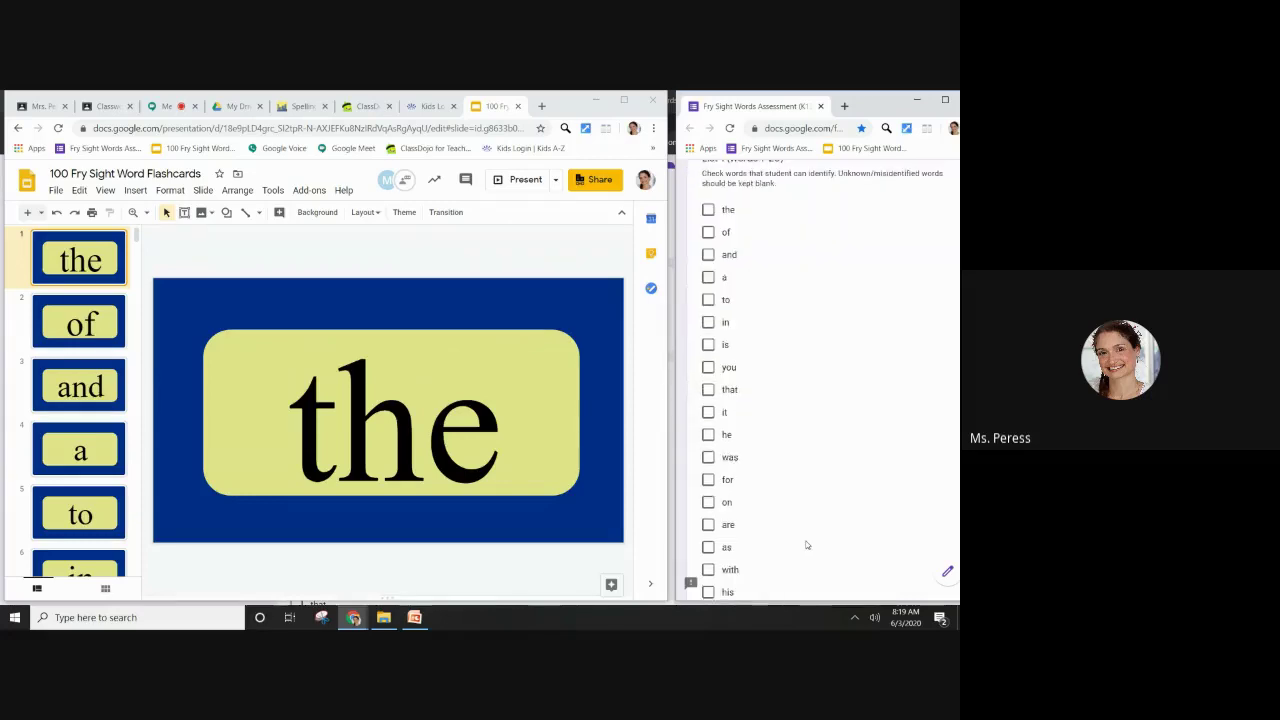
{"action": "scroll", "coordinate": [807, 545], "scroll_direction": "up", "scroll_amount": 3}
{"action": "scroll", "coordinate": [807, 545], "scroll_direction": "up", "scroll_amount": 1}
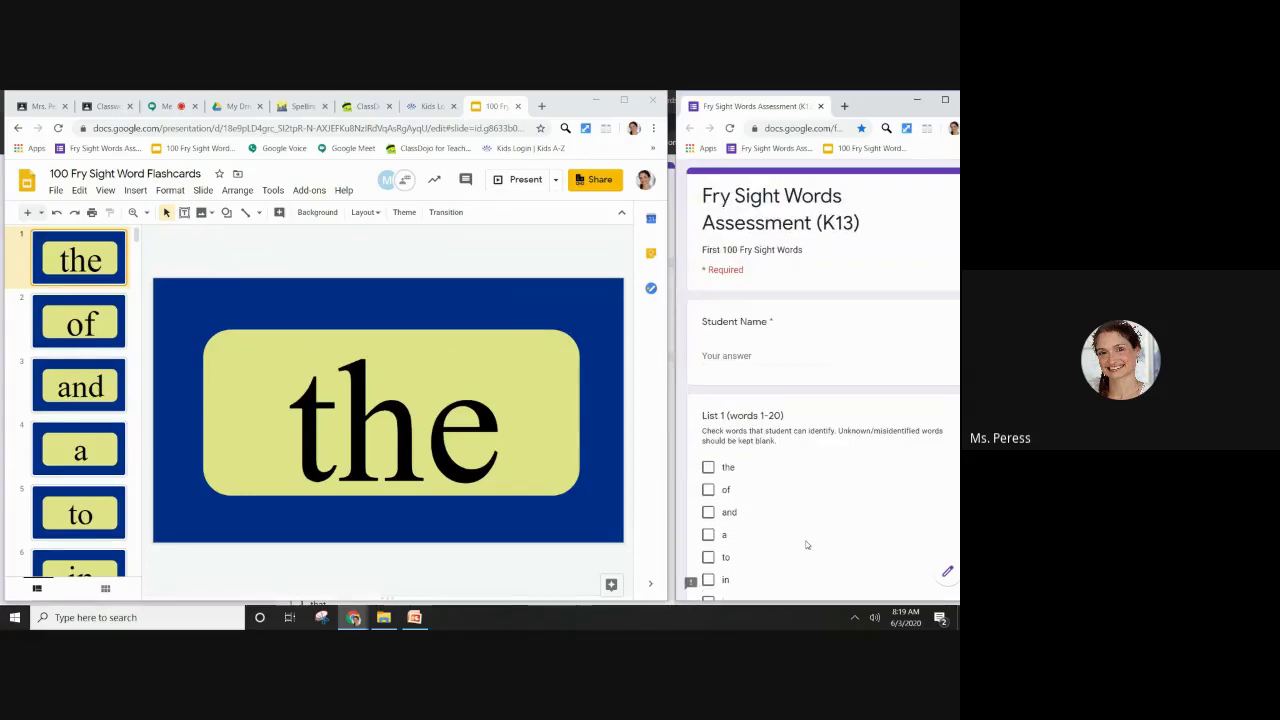
{"action": "left_click", "coordinate": [76, 284]}
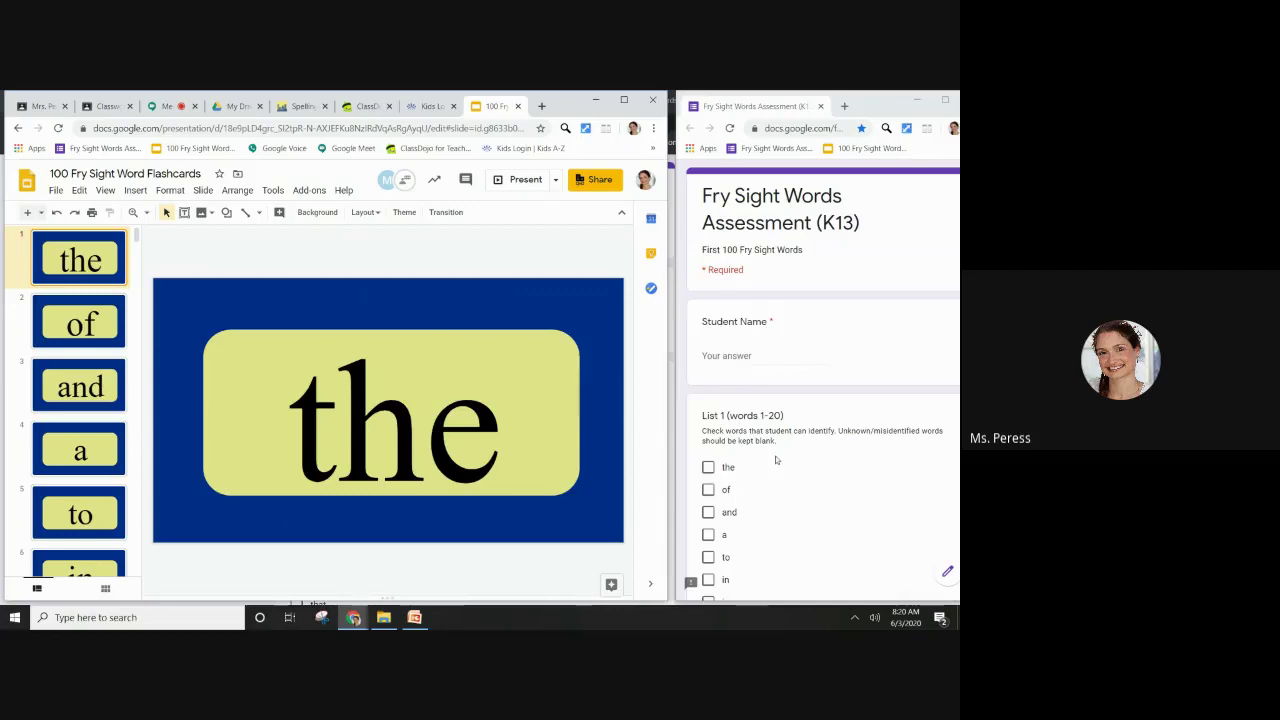
{"action": "left_click", "coordinate": [762, 355]}
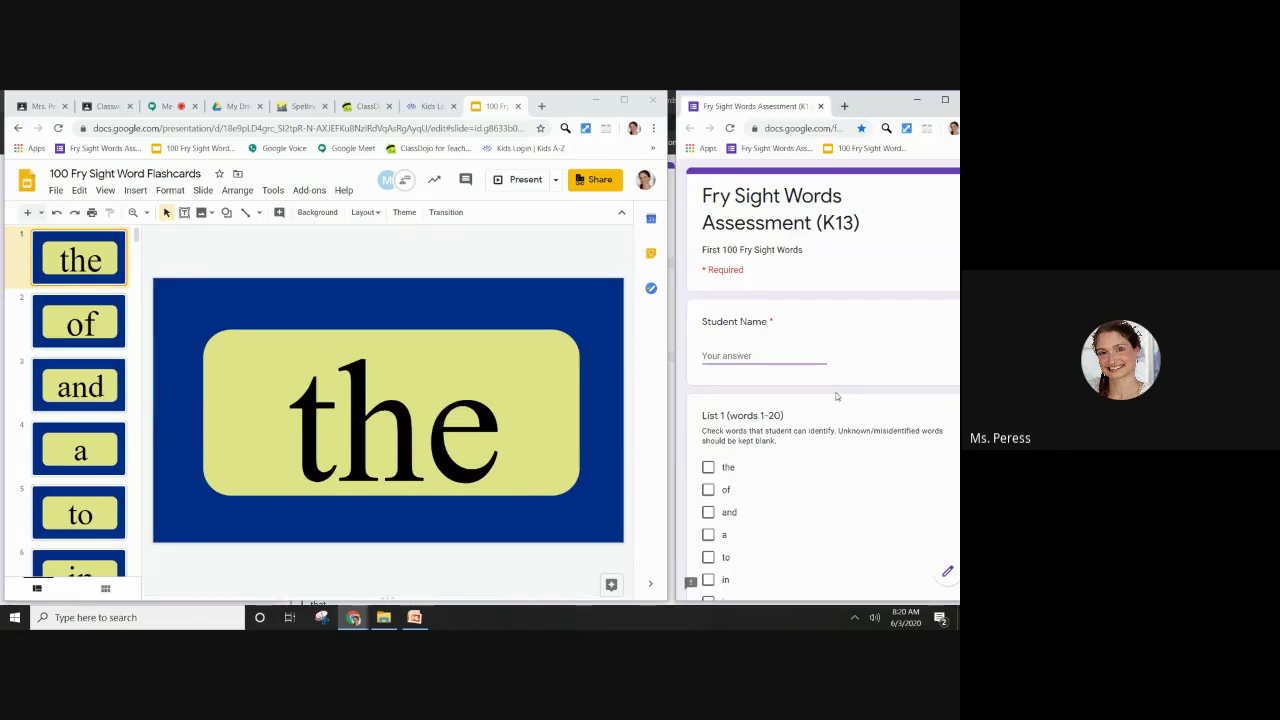
- Enter the student's name and tick 'the', 'of', 'a' and 'to' in List 1
{"action": "type", "text": "Ashley"}
{"action": "scroll", "coordinate": [837, 397], "scroll_direction": "down", "scroll_amount": 1}
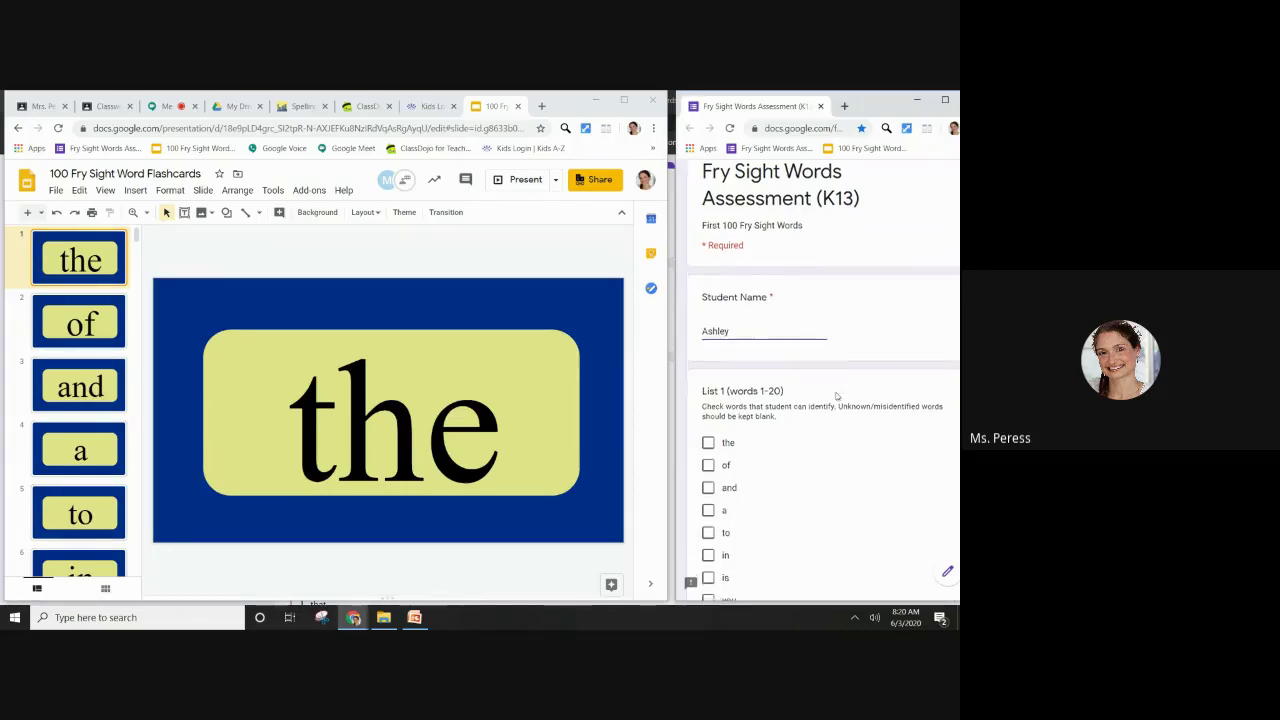
{"action": "scroll", "coordinate": [837, 397], "scroll_direction": "down", "scroll_amount": 3}
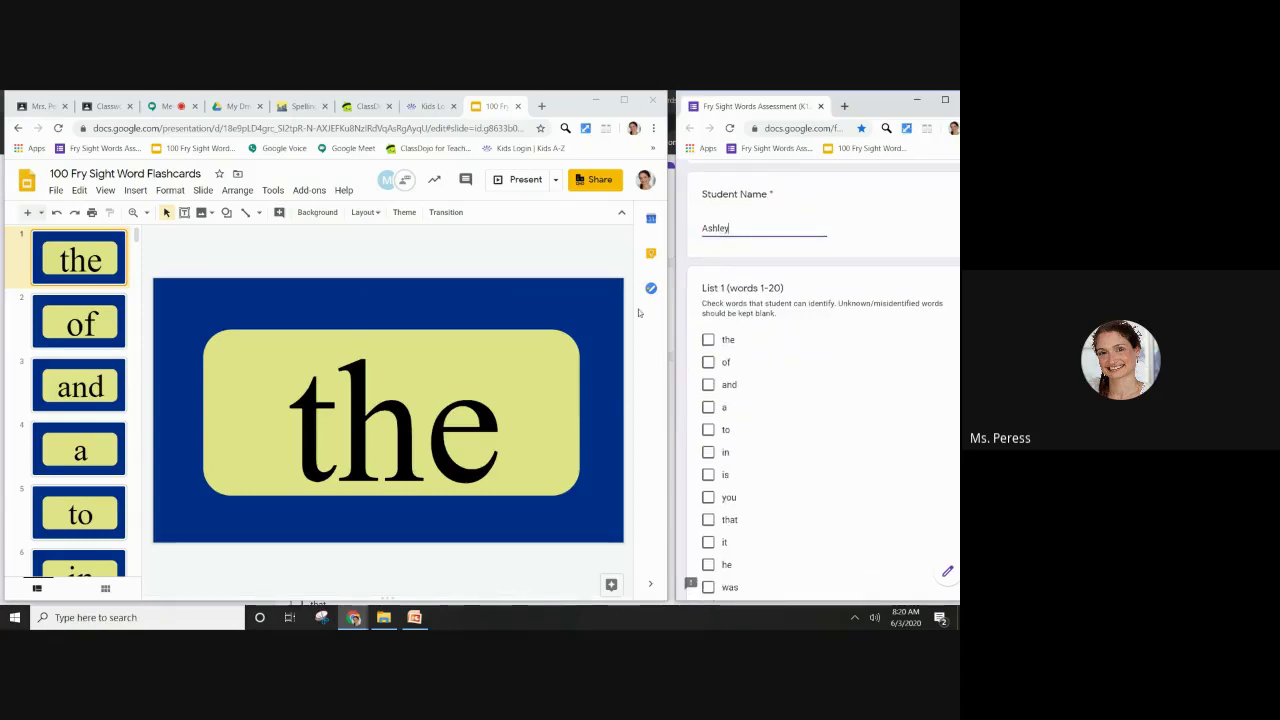
{"action": "left_click", "coordinate": [708, 340]}
{"action": "left_click", "coordinate": [708, 362]}
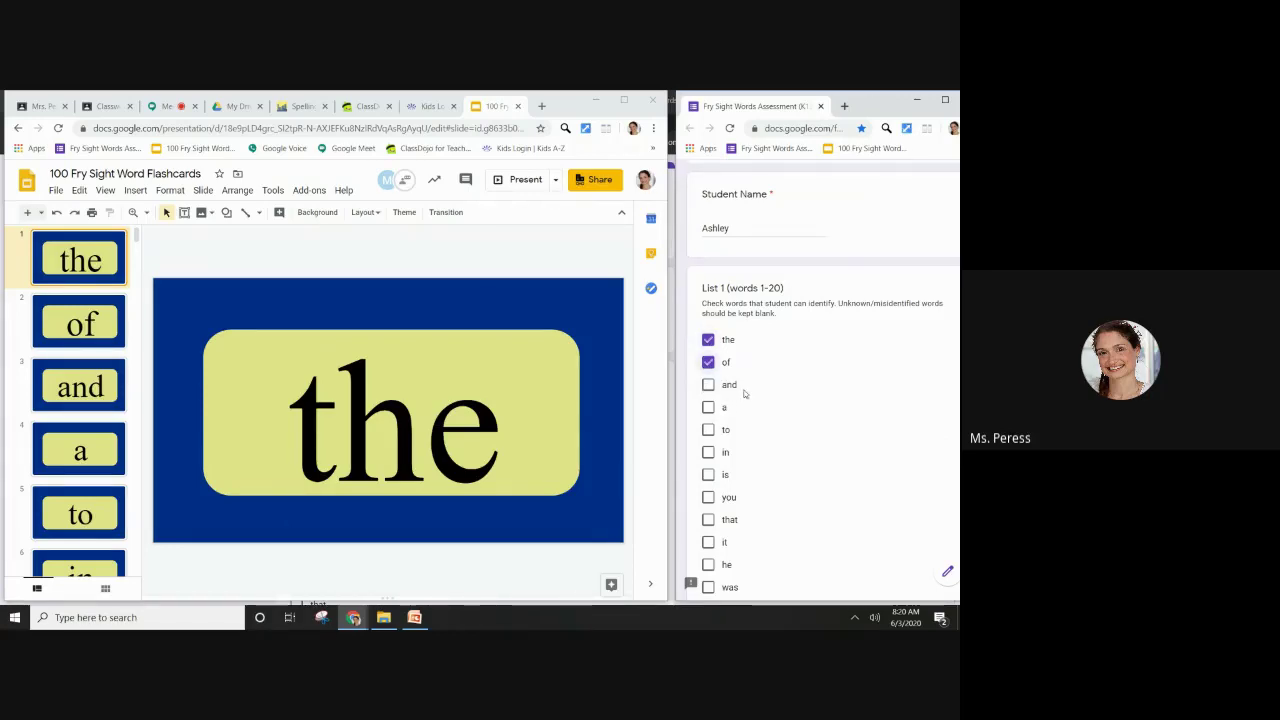
{"action": "left_click", "coordinate": [709, 407]}
{"action": "left_click", "coordinate": [708, 430]}
- Tick 'at' and 'or' in List 2, plus 'there', 'use', 'about', 'out' and 'many'
{"action": "scroll", "coordinate": [788, 486], "scroll_direction": "down", "scroll_amount": 5}
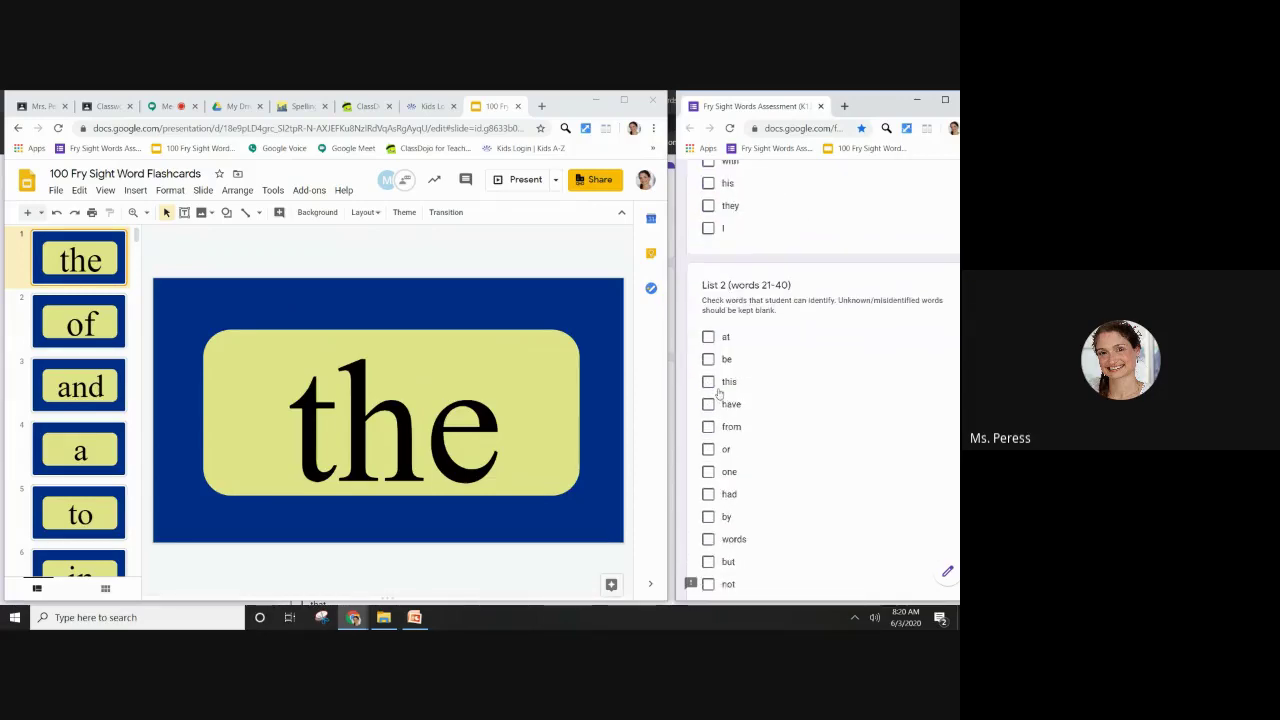
{"action": "left_click", "coordinate": [708, 336]}
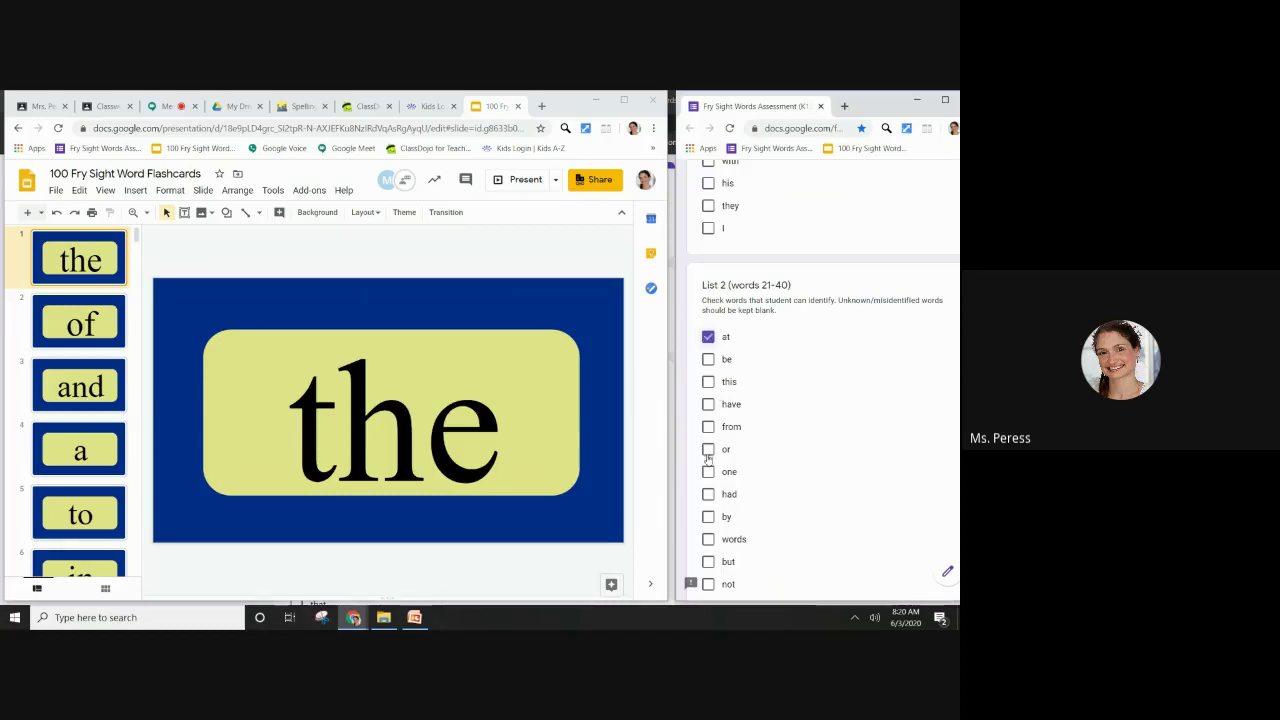
{"action": "left_click", "coordinate": [708, 449]}
{"action": "scroll", "coordinate": [780, 491], "scroll_direction": "down", "scroll_amount": 5}
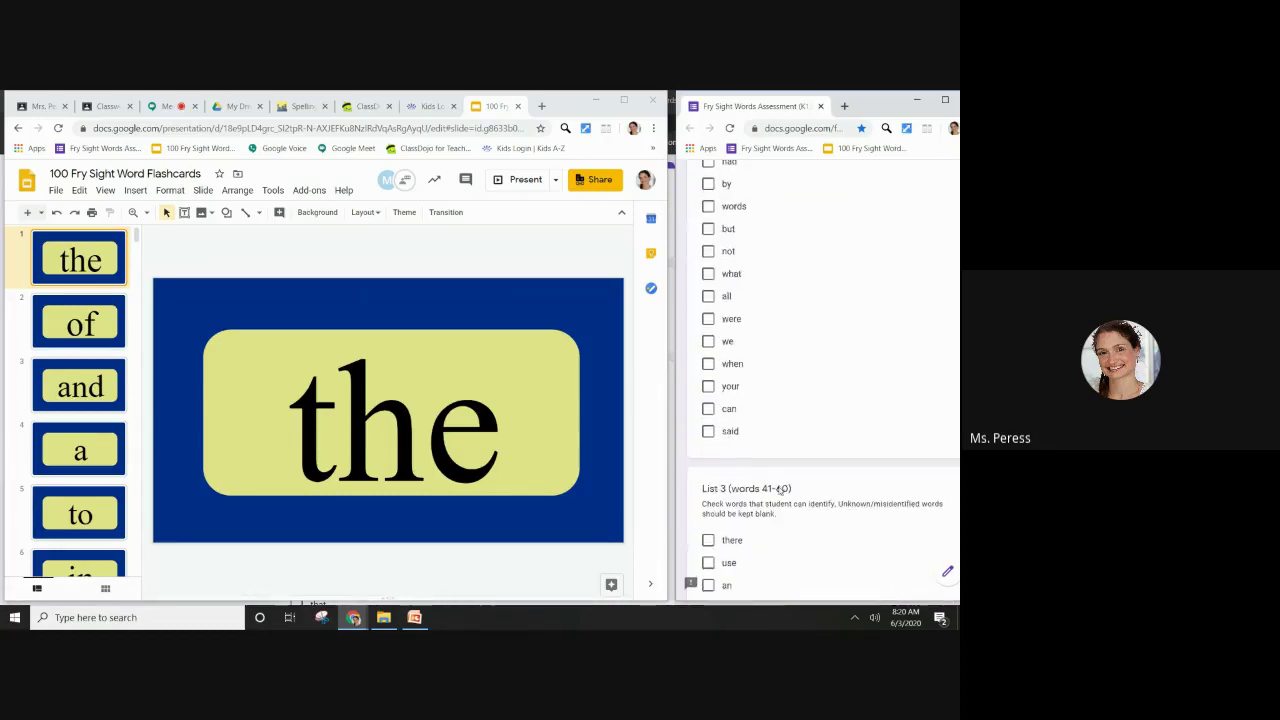
{"action": "left_click", "coordinate": [708, 355]}
{"action": "left_click", "coordinate": [708, 378]}
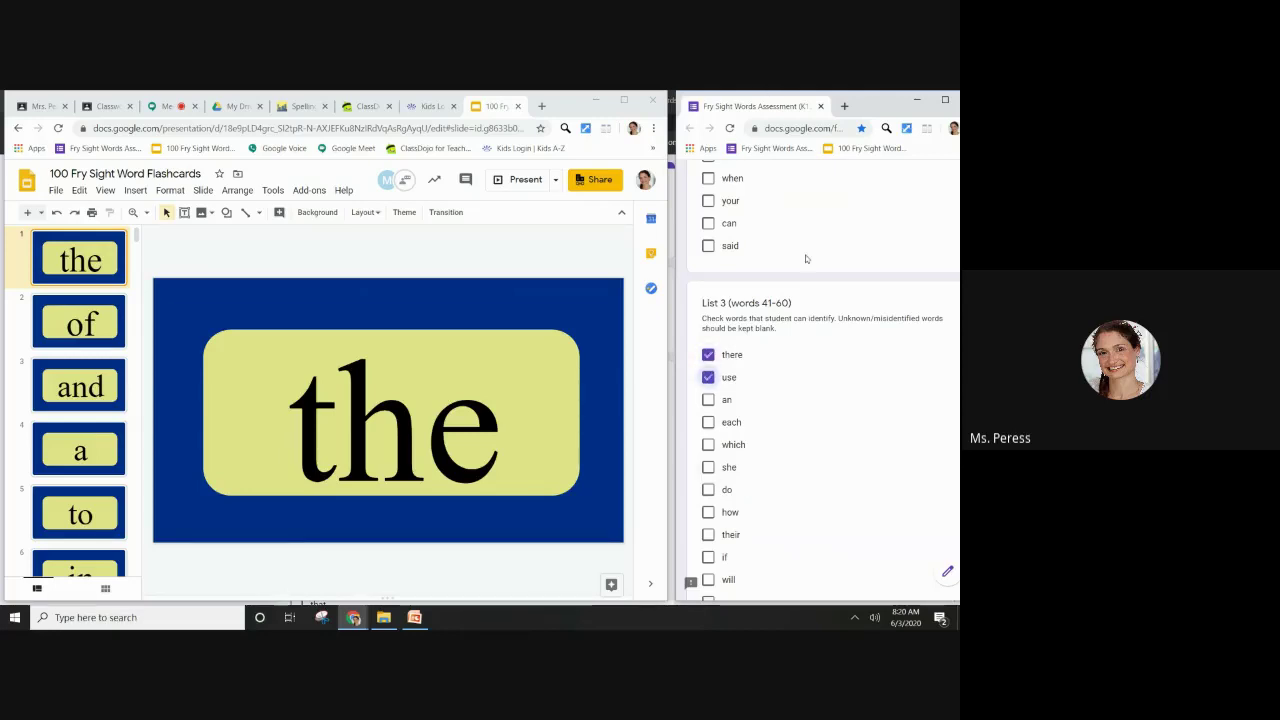
{"action": "scroll", "coordinate": [815, 443], "scroll_direction": "down", "scroll_amount": 3}
{"action": "left_click", "coordinate": [708, 421]}
{"action": "left_click", "coordinate": [708, 443]}
{"action": "left_click", "coordinate": [708, 466]}
- Tick 'has' and 'look' in List 4 and 'my', 'than', 'first' in List 5
{"action": "scroll", "coordinate": [727, 490], "scroll_direction": "down", "scroll_amount": 1}
{"action": "scroll", "coordinate": [727, 490], "scroll_direction": "down", "scroll_amount": 3}
{"action": "left_click", "coordinate": [708, 469]}
{"action": "left_click", "coordinate": [708, 491]}
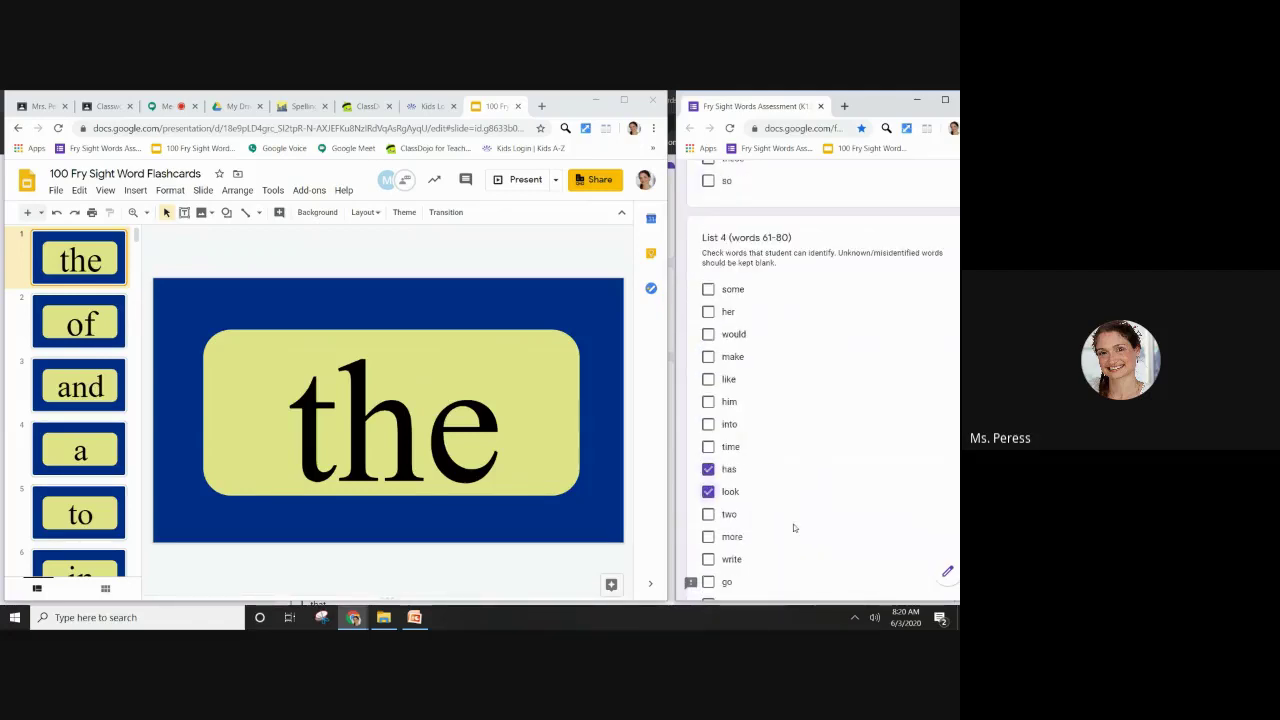
{"action": "scroll", "coordinate": [794, 527], "scroll_direction": "down", "scroll_amount": 4}
{"action": "left_click", "coordinate": [708, 443]}
{"action": "left_click", "coordinate": [708, 466]}
{"action": "left_click", "coordinate": [708, 488]}
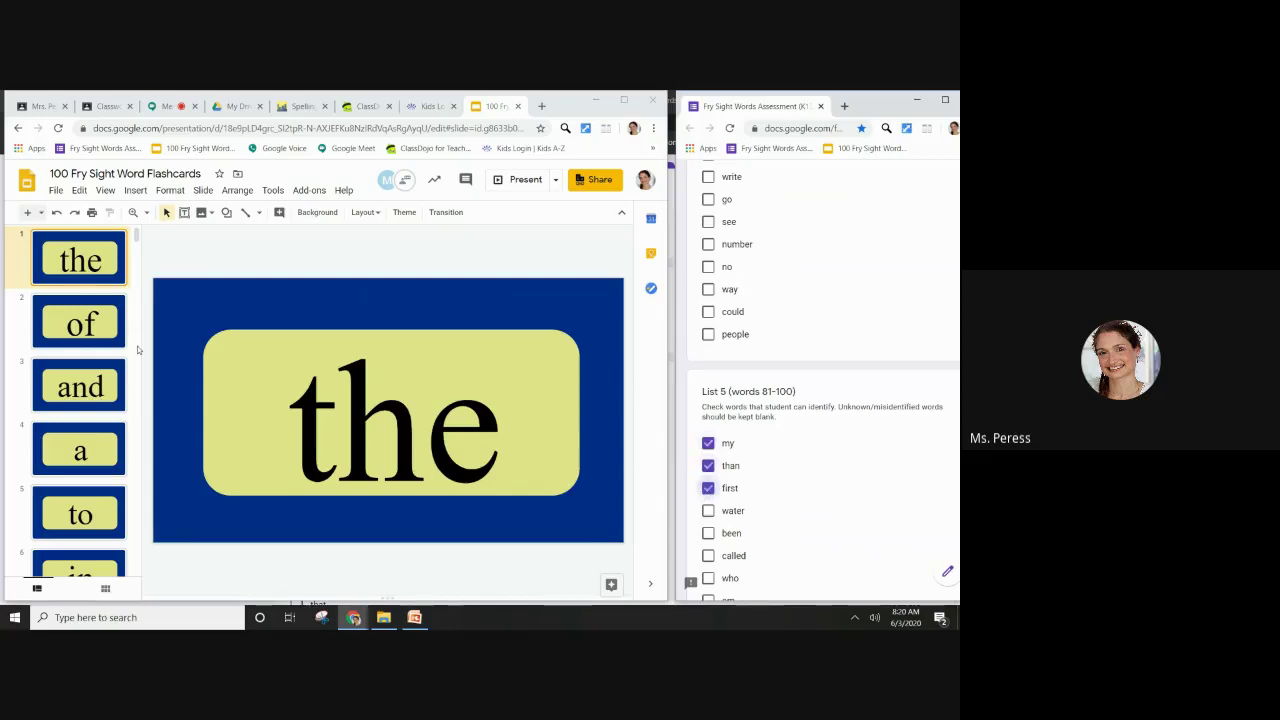
- Advance the flashcards to 'is' and tick 'is' in List 1
{"action": "left_click", "coordinate": [104, 325]}
{"action": "key", "text": "Down"}
{"action": "key", "text": "Down"}
{"action": "key", "text": "Down"}
{"action": "key", "text": "Down"}
{"action": "key", "text": "Down"}
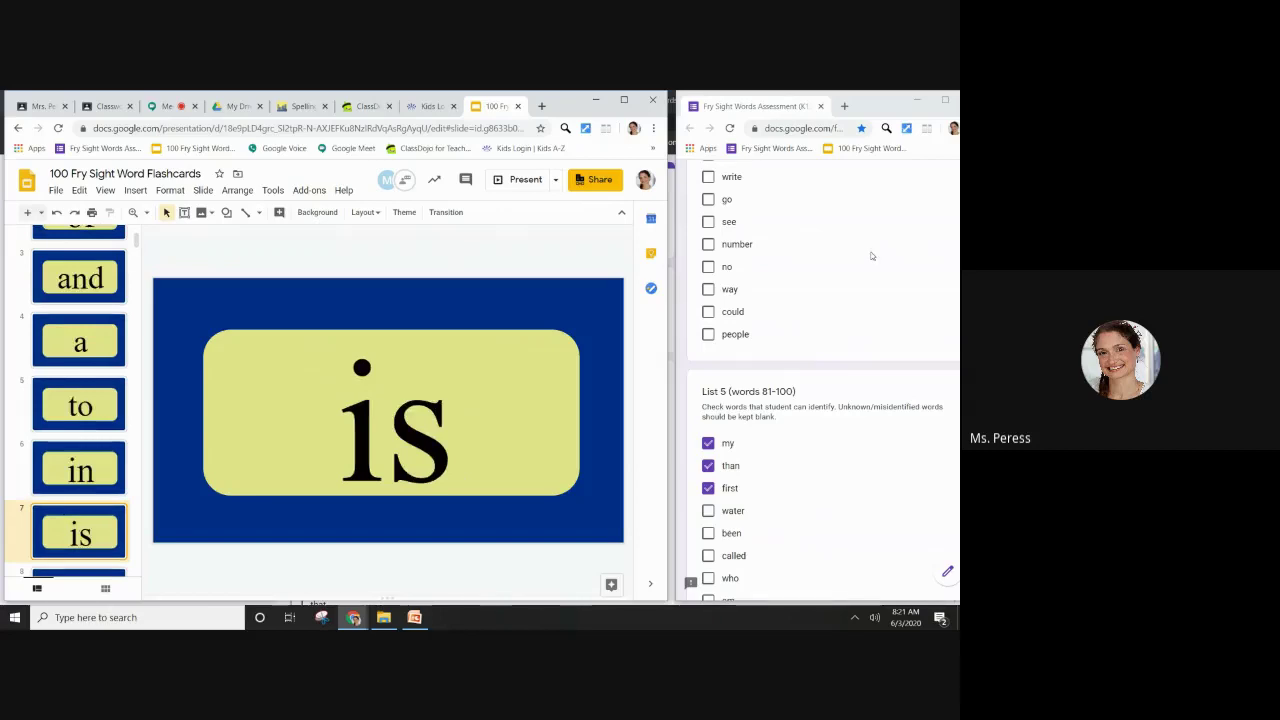
{"action": "scroll", "coordinate": [851, 272], "scroll_direction": "up", "scroll_amount": 20}
{"action": "left_click", "coordinate": [851, 273]}
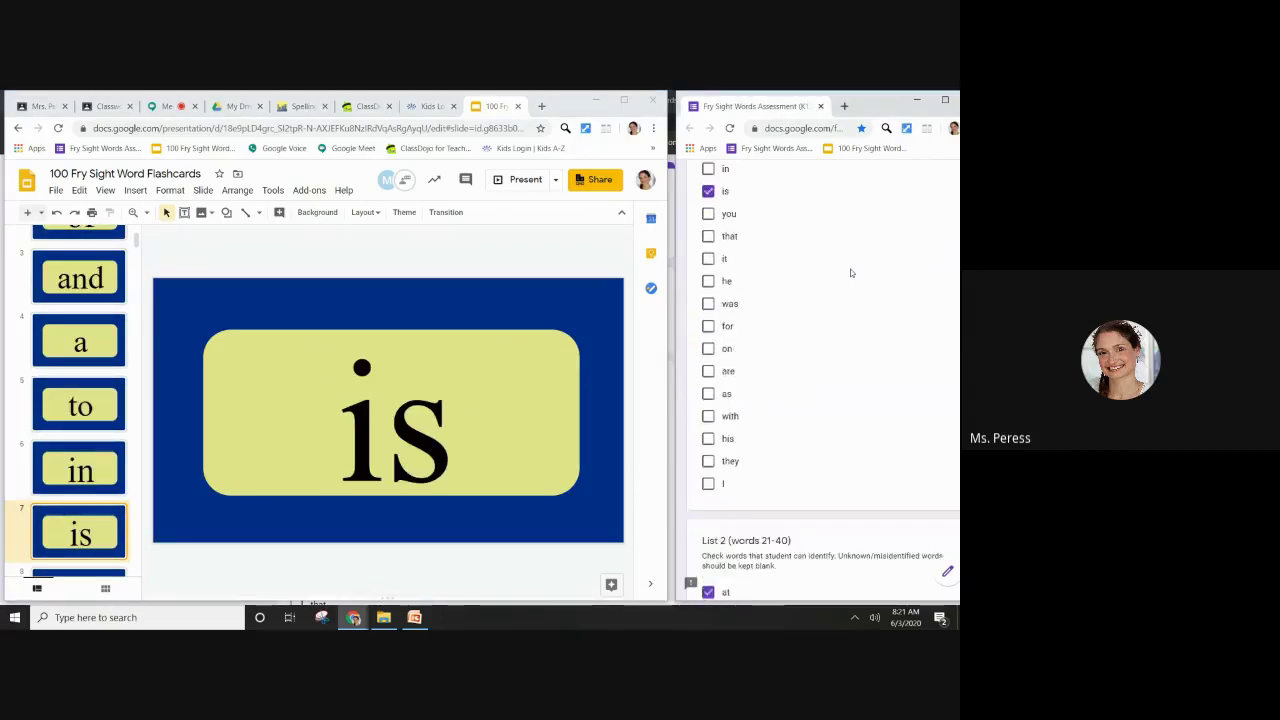
{"action": "scroll", "coordinate": [851, 272], "scroll_direction": "down", "scroll_amount": 18}
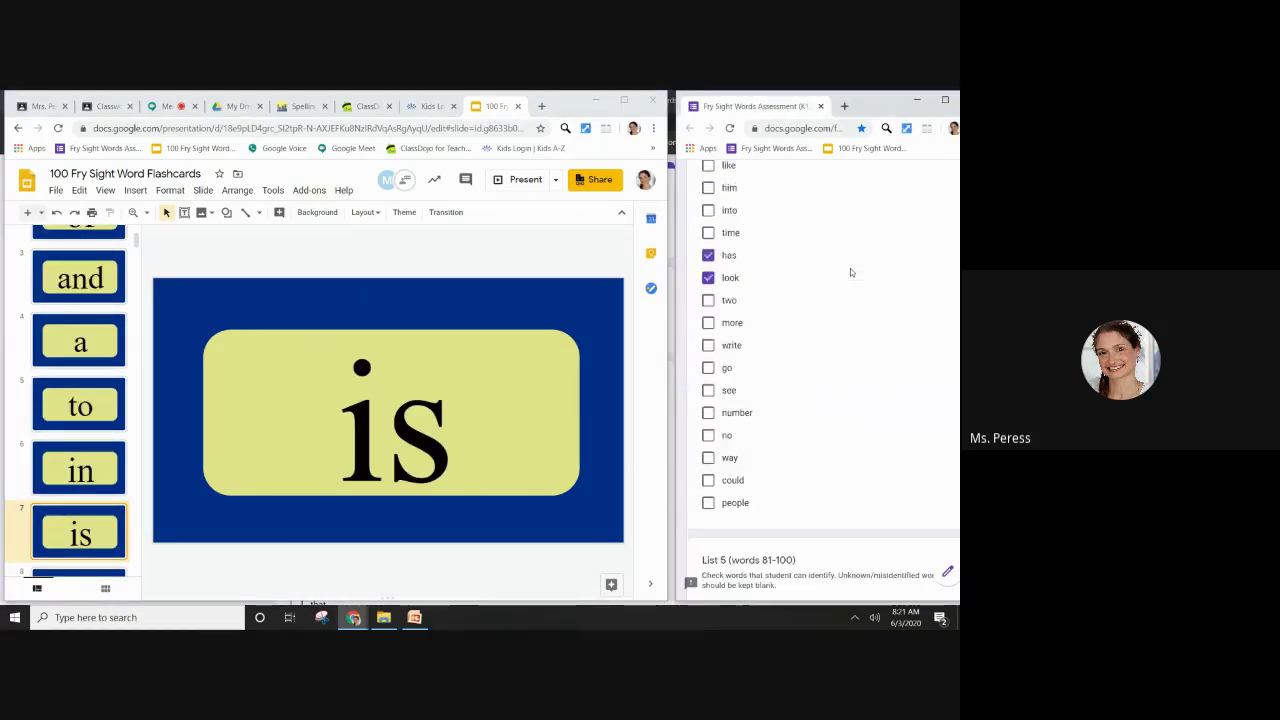
{"action": "scroll", "coordinate": [850, 268], "scroll_direction": "down", "scroll_amount": 5}
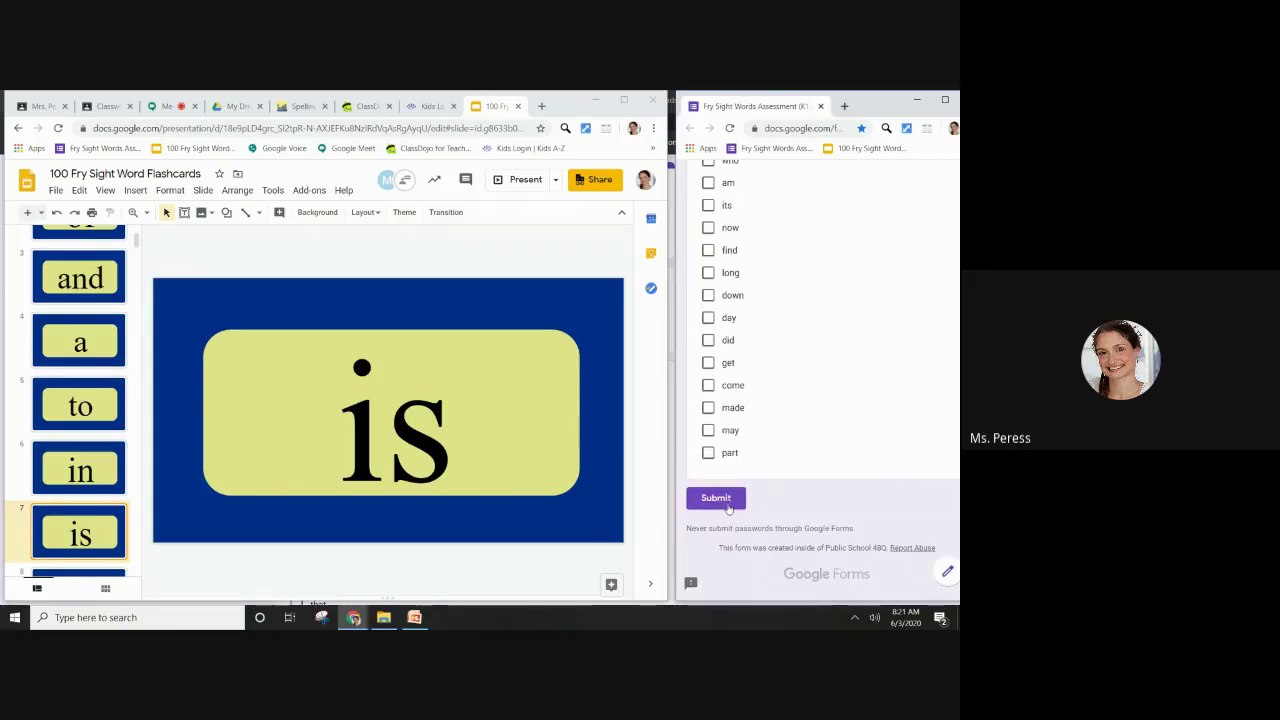
- Submit the first student's assessment and enter the next student's name in a new response
{"action": "left_click", "coordinate": [727, 505]}
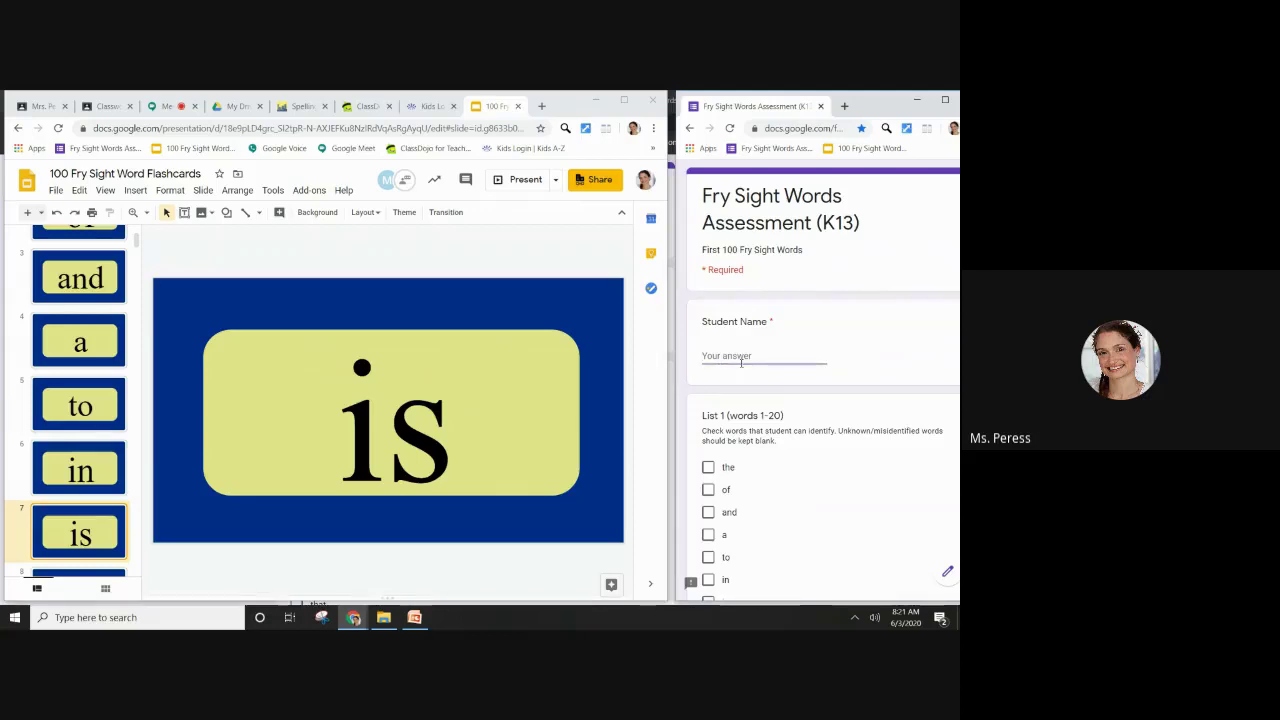
{"action": "left_click", "coordinate": [741, 363]}
{"action": "type", "text": "Paul"}
- Tick 'the' and 'of' in List 1 and submit this response
{"action": "scroll", "coordinate": [851, 494], "scroll_direction": "down", "scroll_amount": 2}
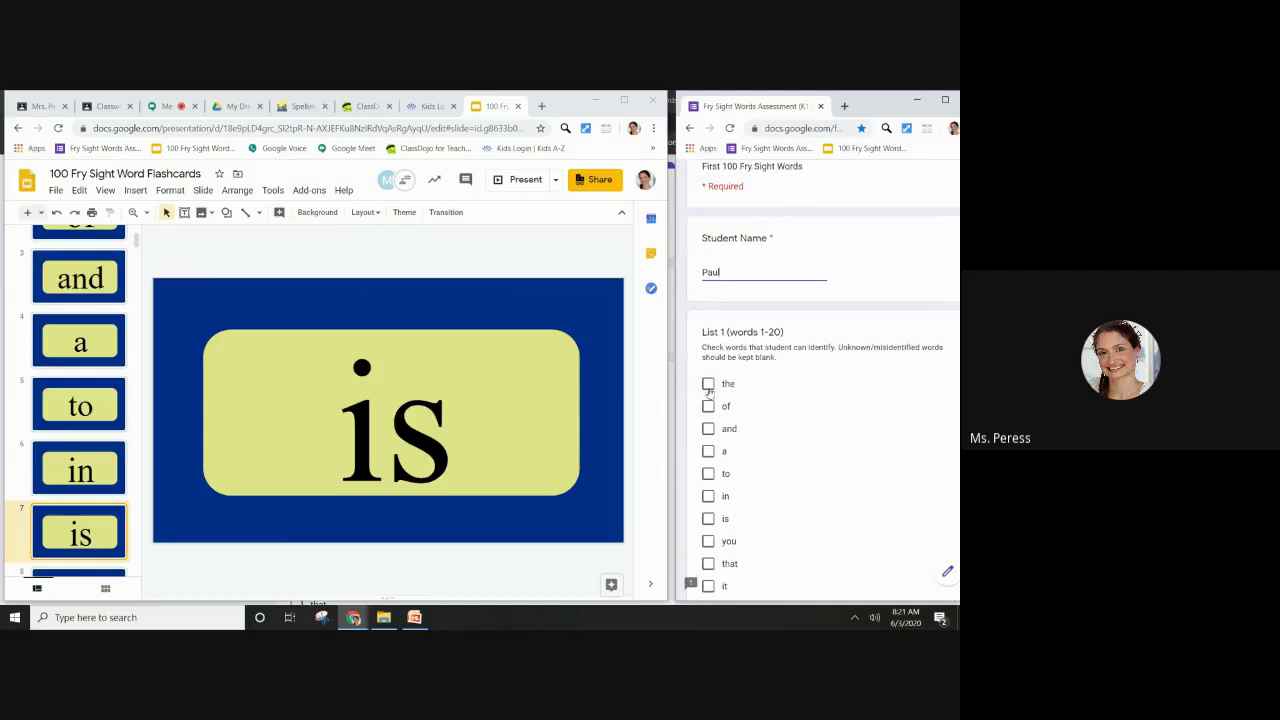
{"action": "left_click", "coordinate": [707, 388]}
{"action": "left_click", "coordinate": [708, 407]}
{"action": "scroll", "coordinate": [834, 459], "scroll_direction": "down", "scroll_amount": 20}
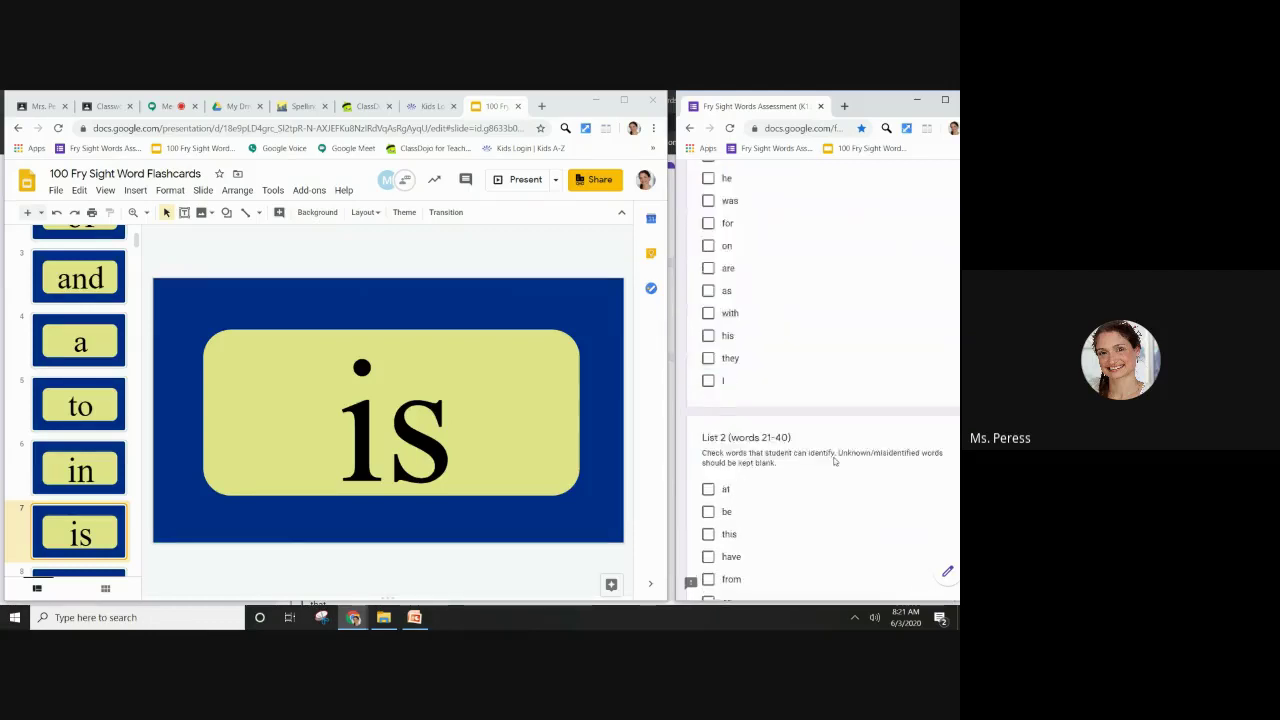
{"action": "scroll", "coordinate": [834, 459], "scroll_direction": "down", "scroll_amount": 20}
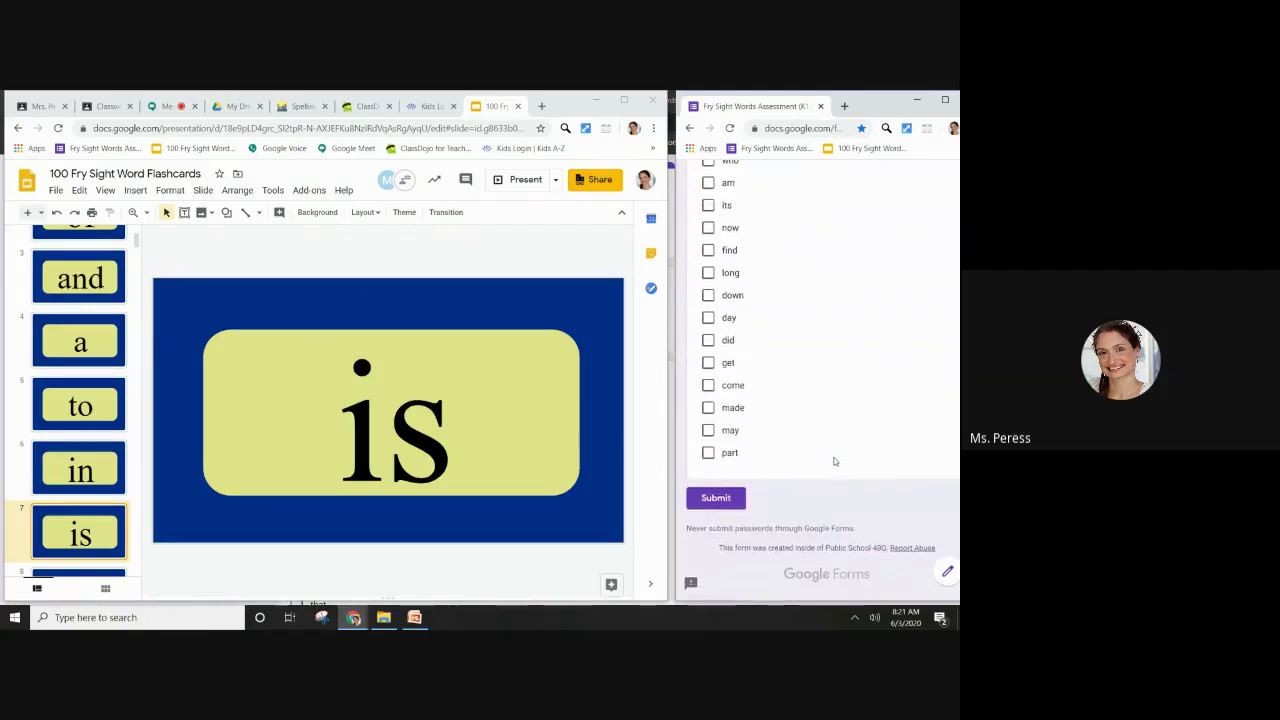
{"action": "left_click", "coordinate": [715, 497]}
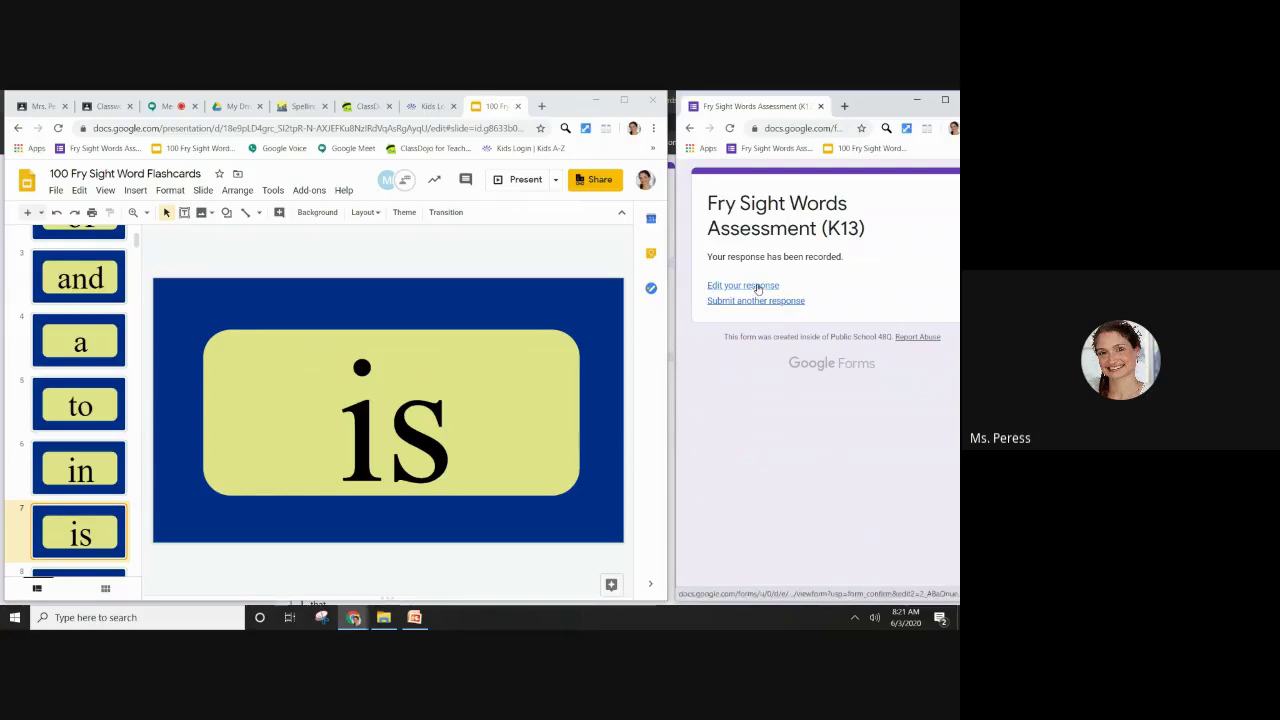
- Edit the submitted response to also tick 'be', 'have' and 'one' in List 2, then resubmit
{"action": "left_click", "coordinate": [756, 287]}
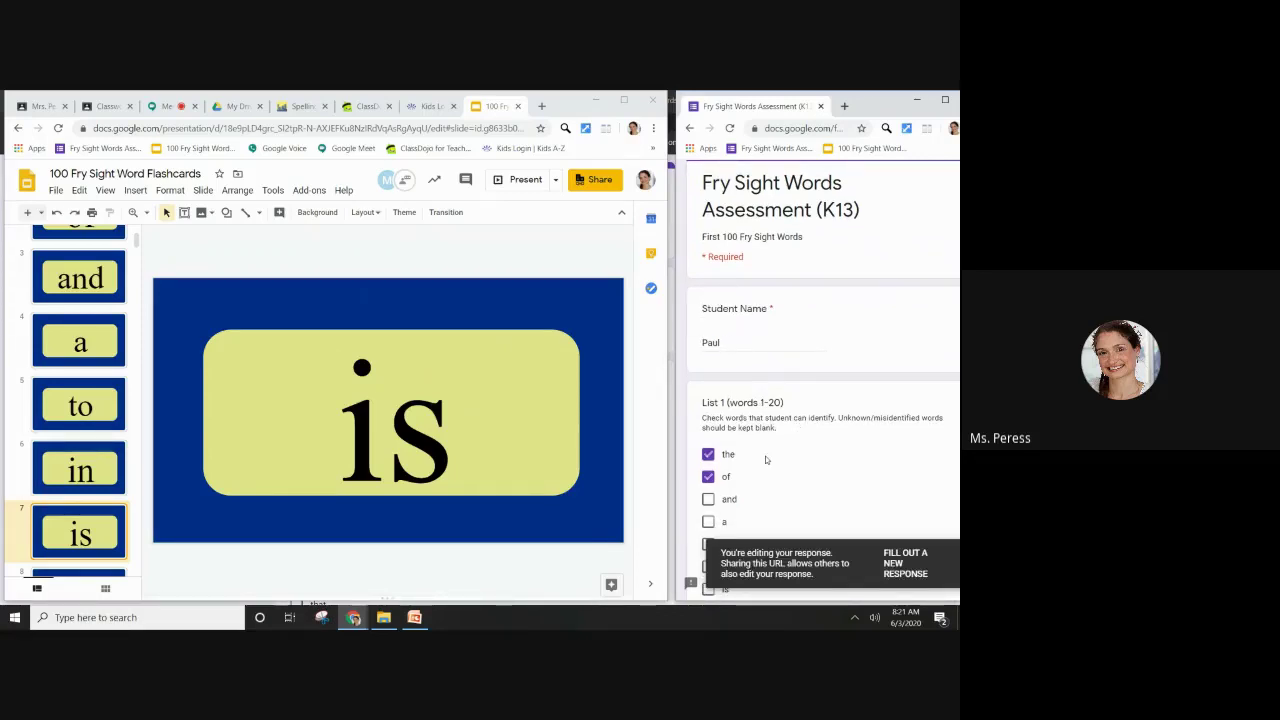
{"action": "scroll", "coordinate": [766, 459], "scroll_direction": "down", "scroll_amount": 5}
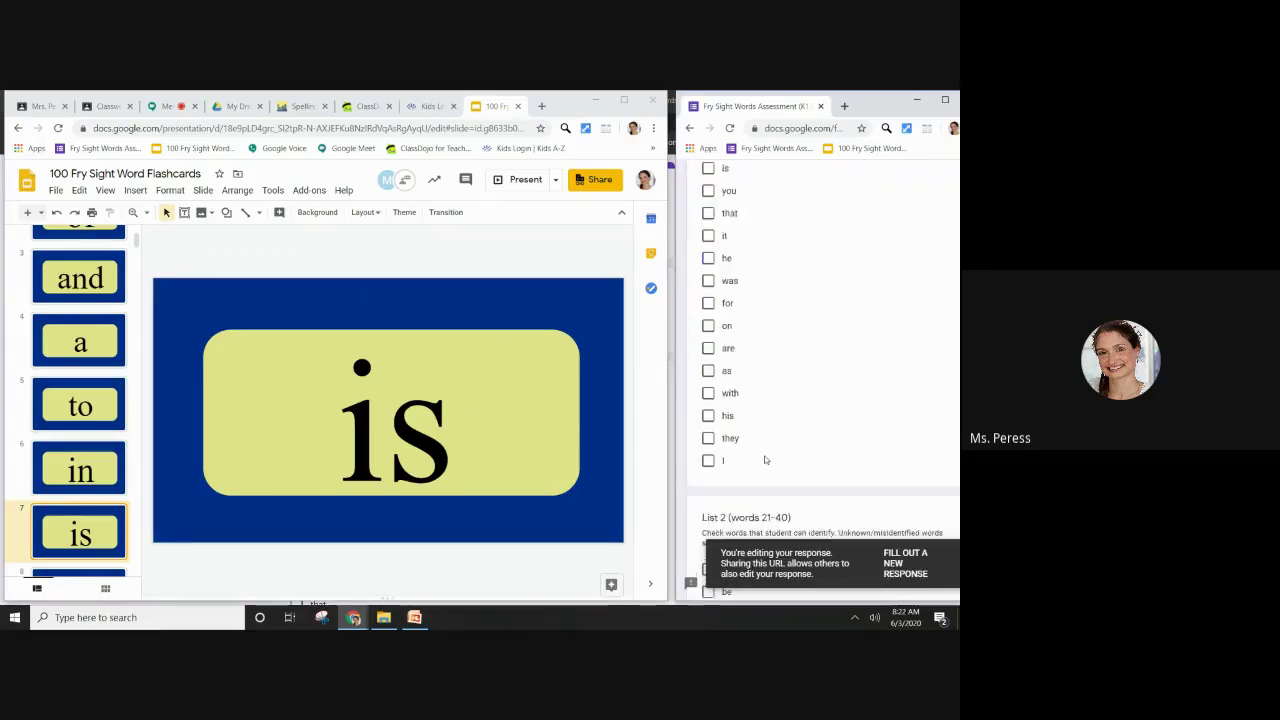
{"action": "scroll", "coordinate": [766, 459], "scroll_direction": "down", "scroll_amount": 2}
{"action": "scroll", "coordinate": [766, 459], "scroll_direction": "up", "scroll_amount": 3}
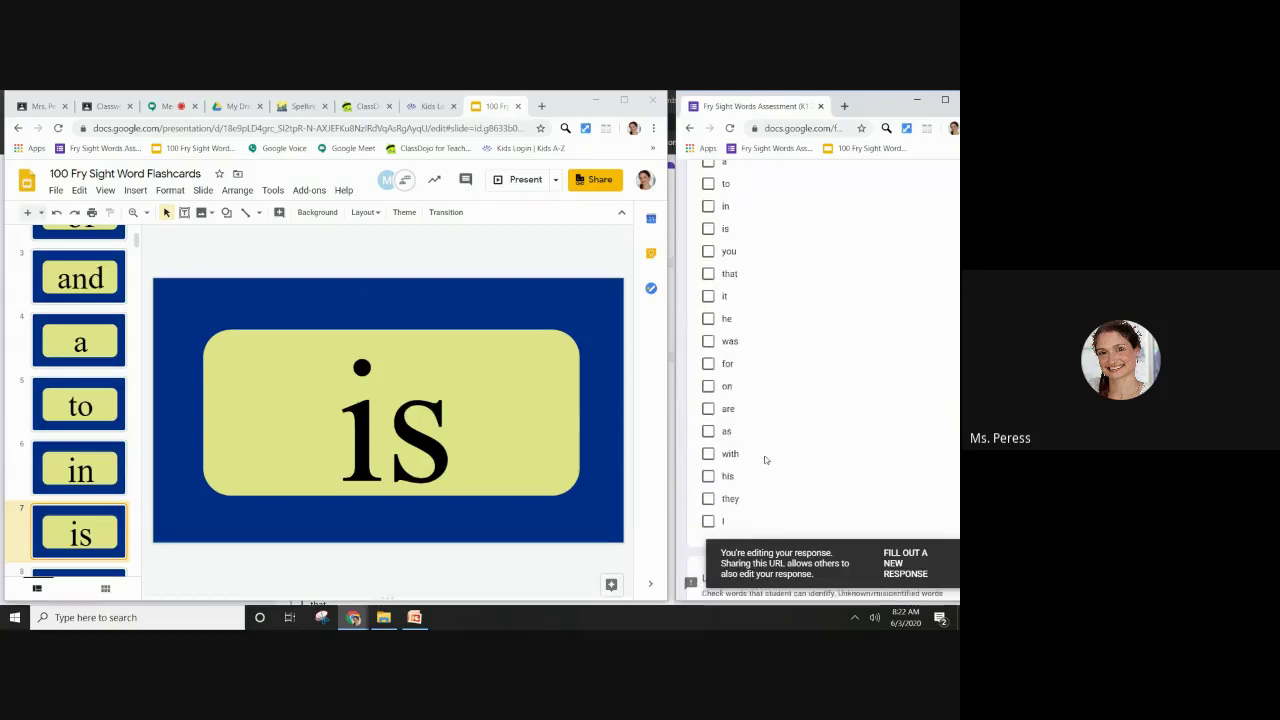
{"action": "scroll", "coordinate": [766, 459], "scroll_direction": "down", "scroll_amount": 4}
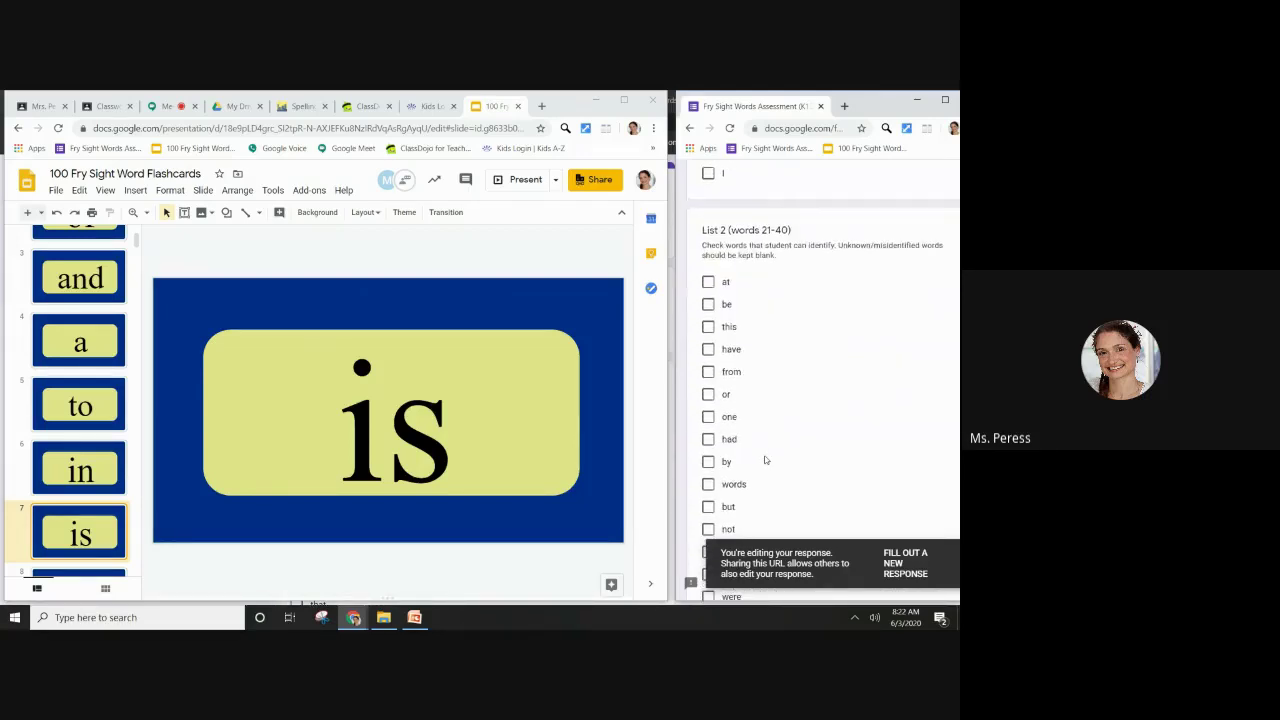
{"action": "left_click", "coordinate": [708, 305]}
{"action": "left_click", "coordinate": [708, 350]}
{"action": "left_click", "coordinate": [709, 418]}
{"action": "scroll", "coordinate": [821, 456], "scroll_direction": "down", "scroll_amount": 15}
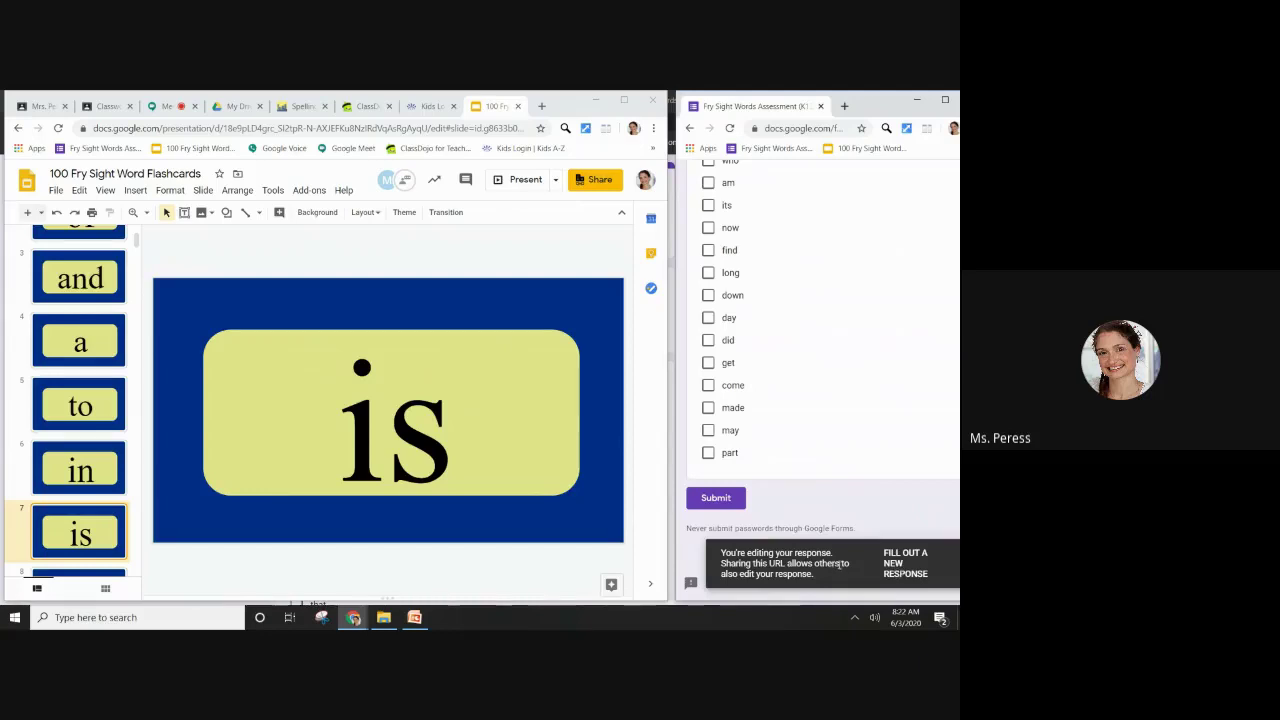
{"action": "left_click_drag", "start_coordinate": [840, 564], "coordinate": [928, 554]}
{"action": "left_click", "coordinate": [928, 525]}
{"action": "left_click", "coordinate": [716, 498]}
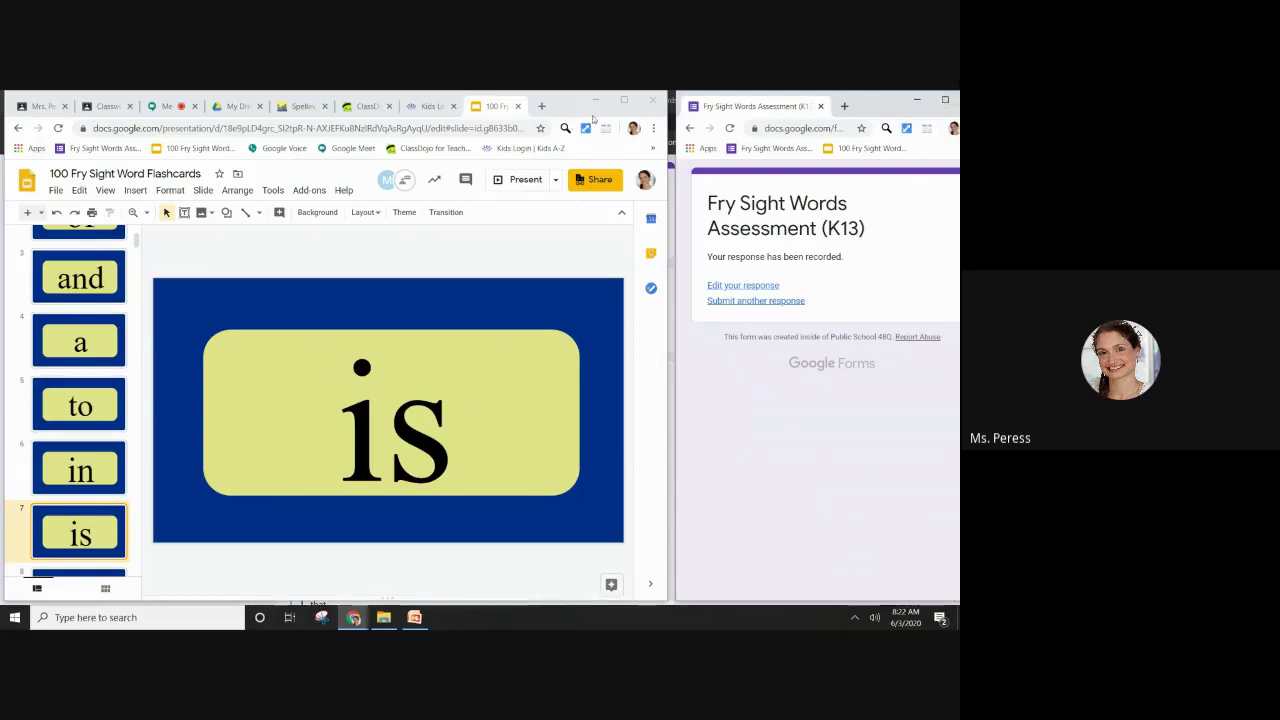
- Maximize the flashcard window and switch to the My Drive tab
{"action": "left_click", "coordinate": [624, 101]}
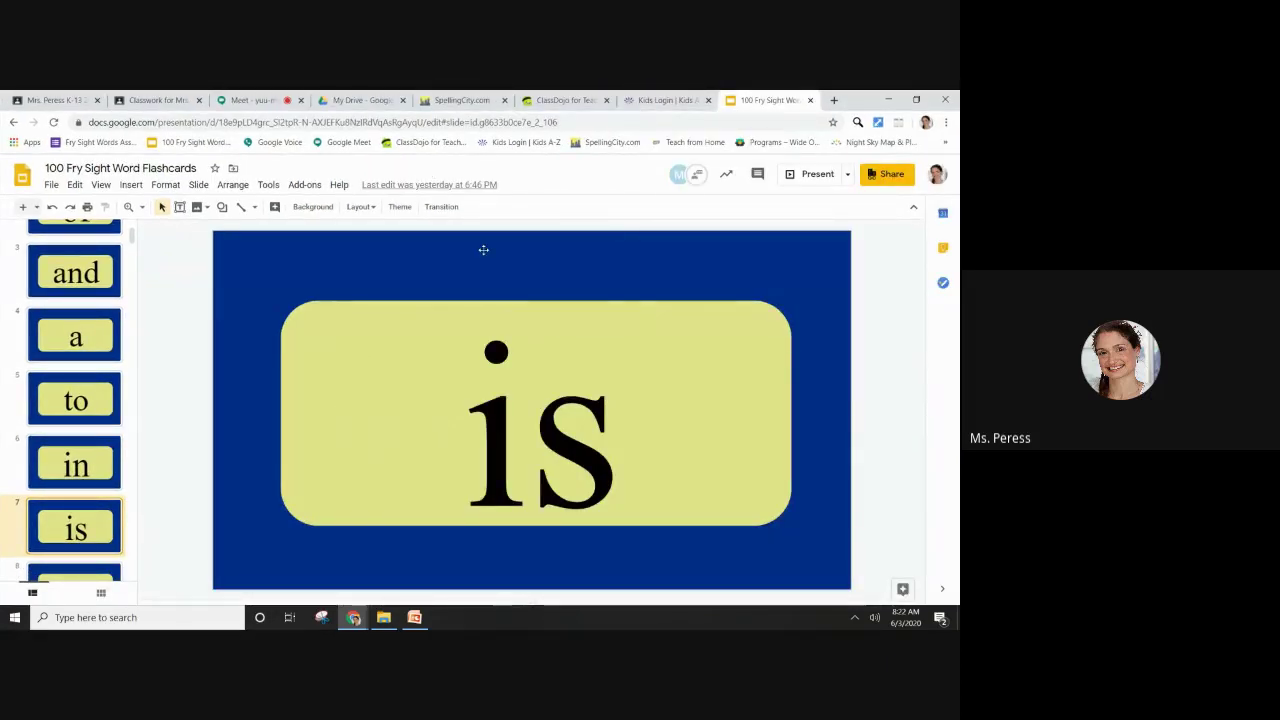
{"action": "left_click", "coordinate": [369, 96]}
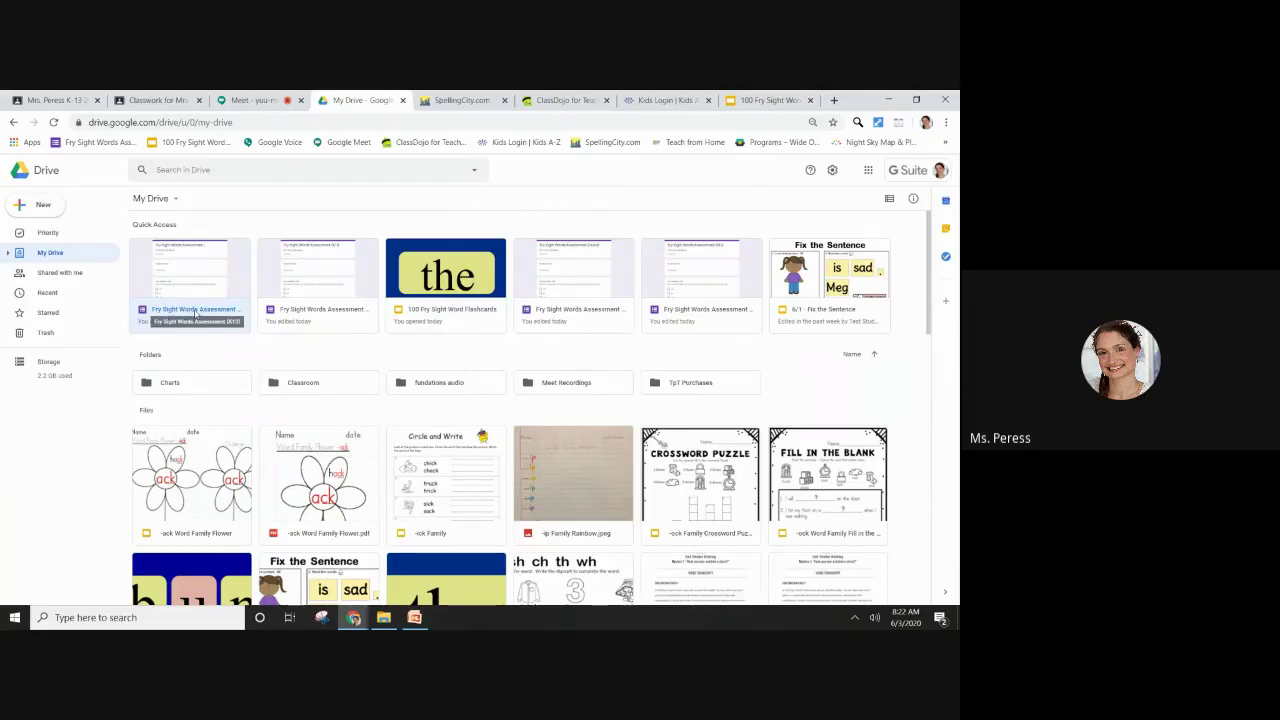
- Open the Fry Sight Words Assessment (K13) editor from Quick Access to see its 4 responses
{"action": "double_click", "coordinate": [196, 313]}
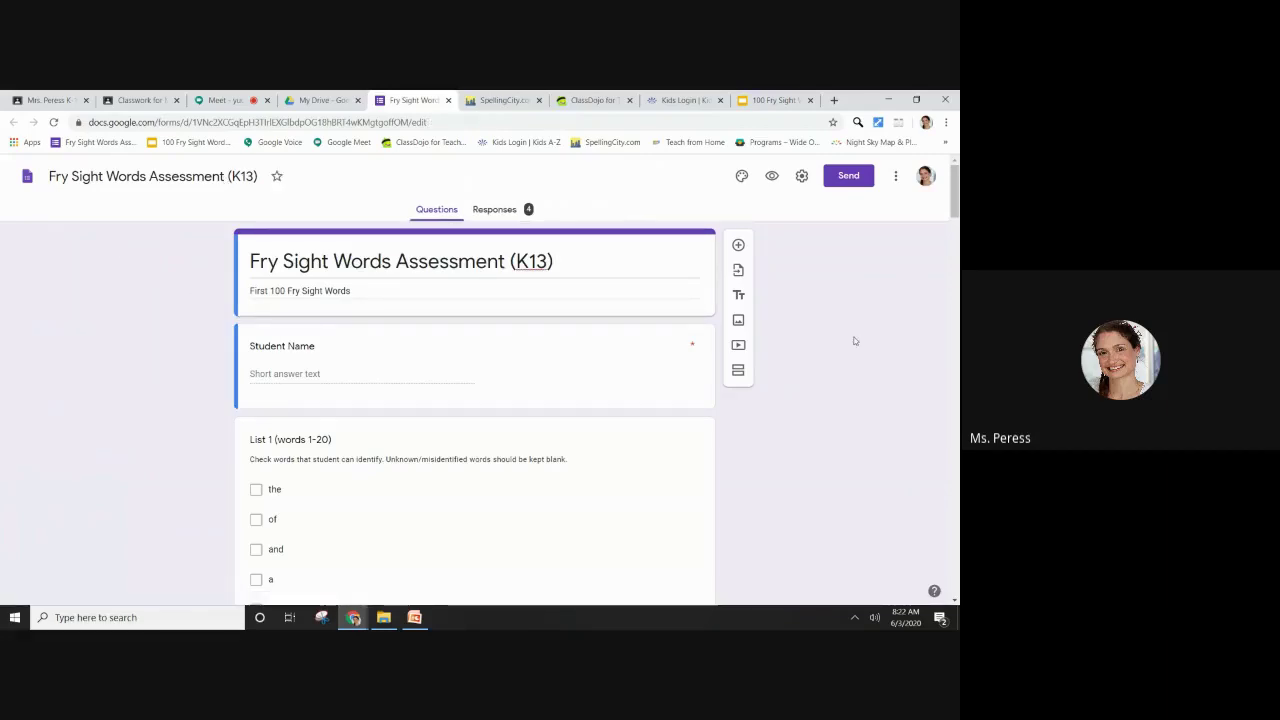
{"action": "scroll", "coordinate": [854, 341], "scroll_direction": "down", "scroll_amount": 2}
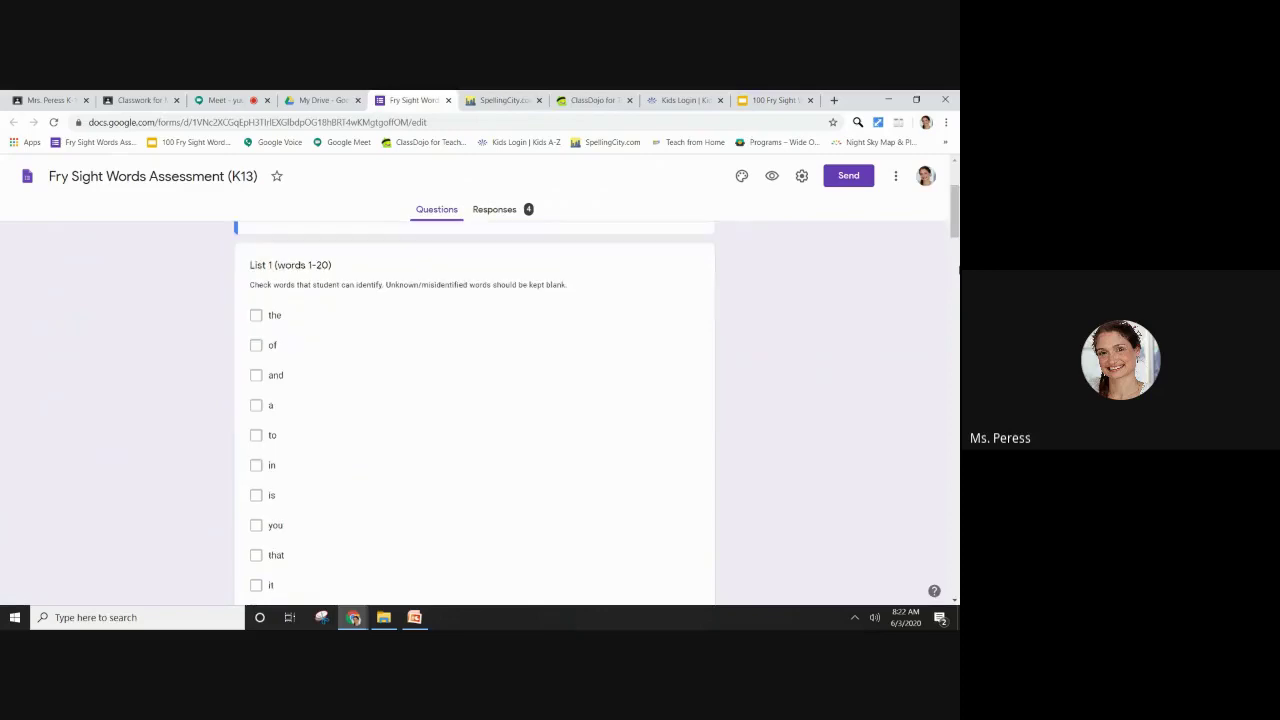
{"action": "left_click_drag", "start_coordinate": [956, 226], "coordinate": [956, 201]}
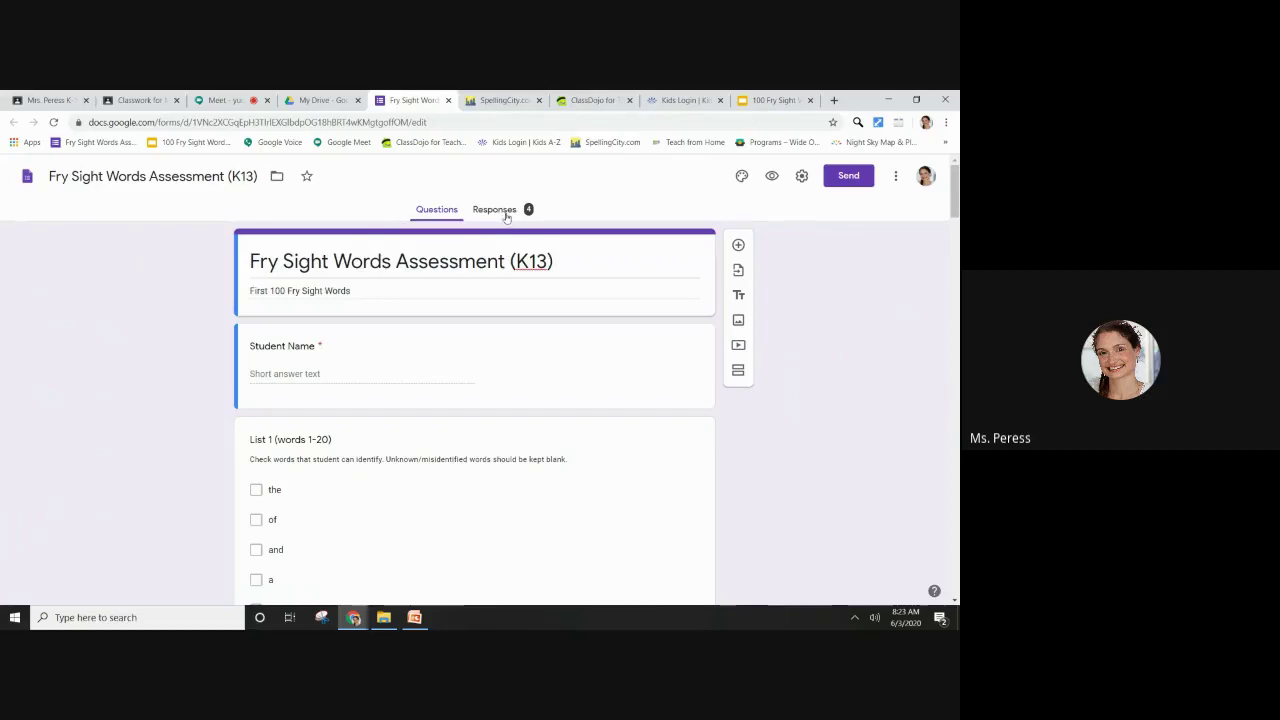
{"action": "left_click", "coordinate": [505, 213]}
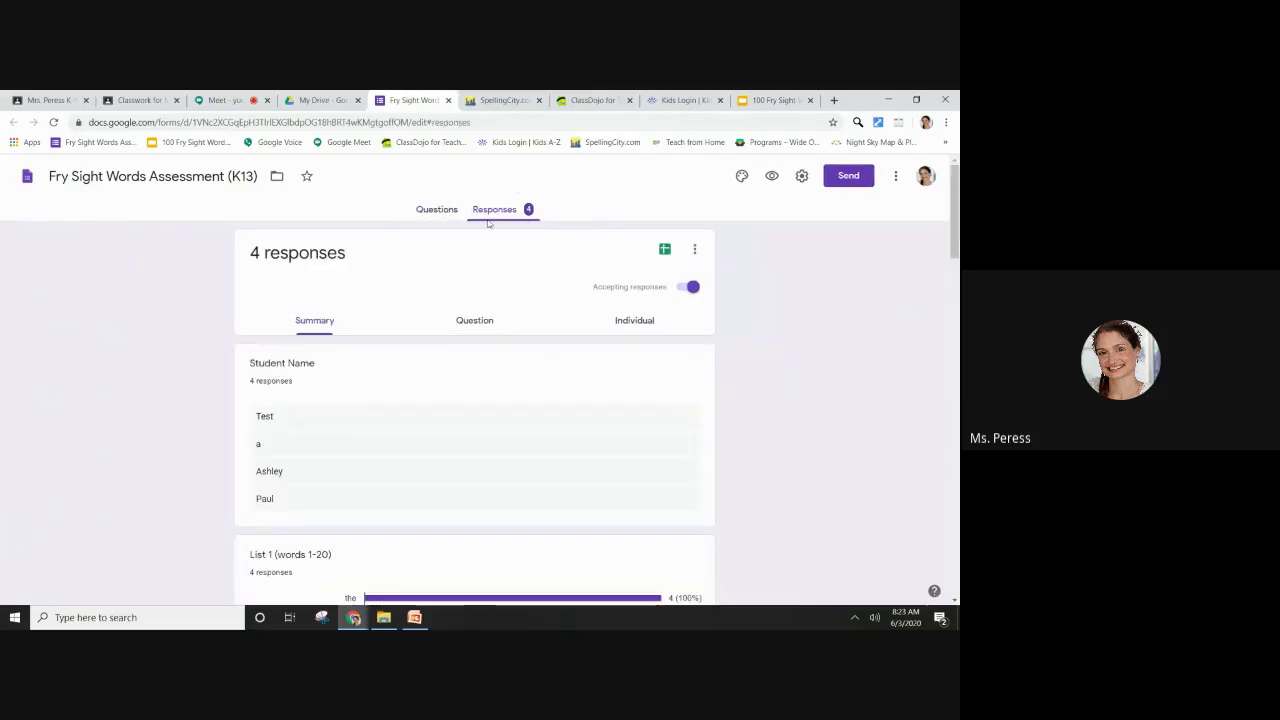
{"action": "scroll", "coordinate": [459, 360], "scroll_direction": "down", "scroll_amount": 2}
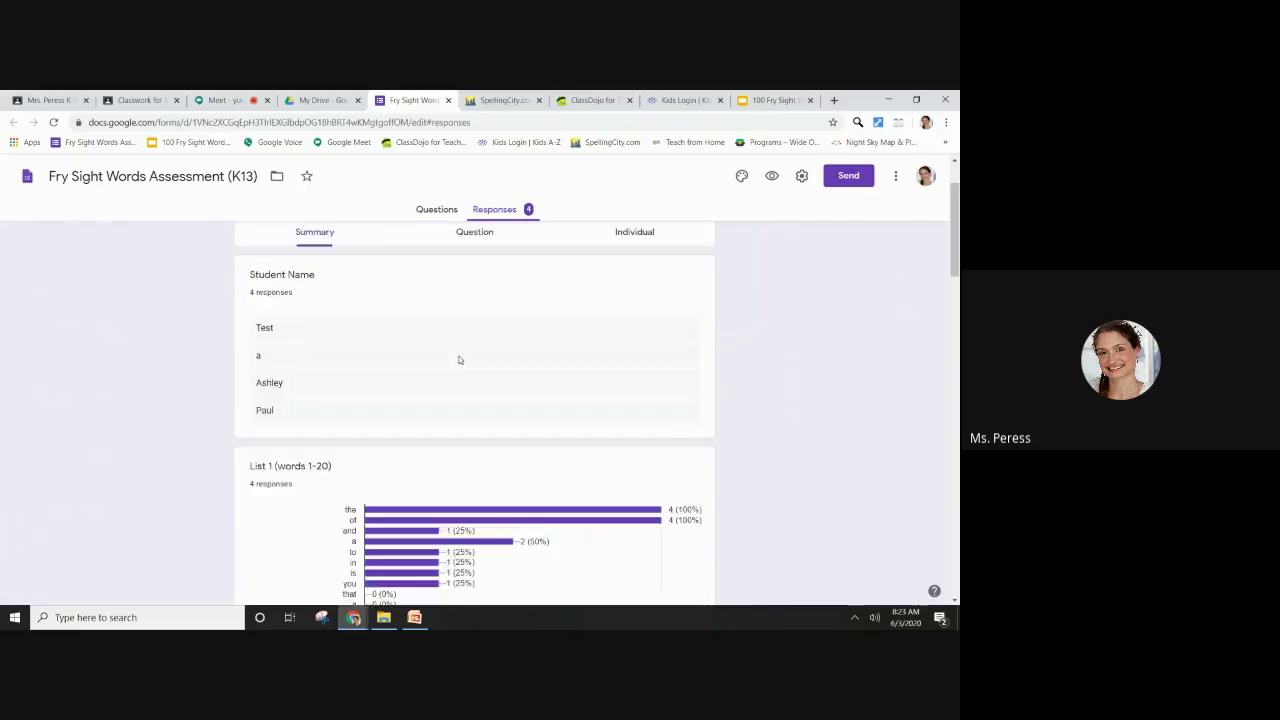
{"action": "scroll", "coordinate": [459, 360], "scroll_direction": "up", "scroll_amount": 1}
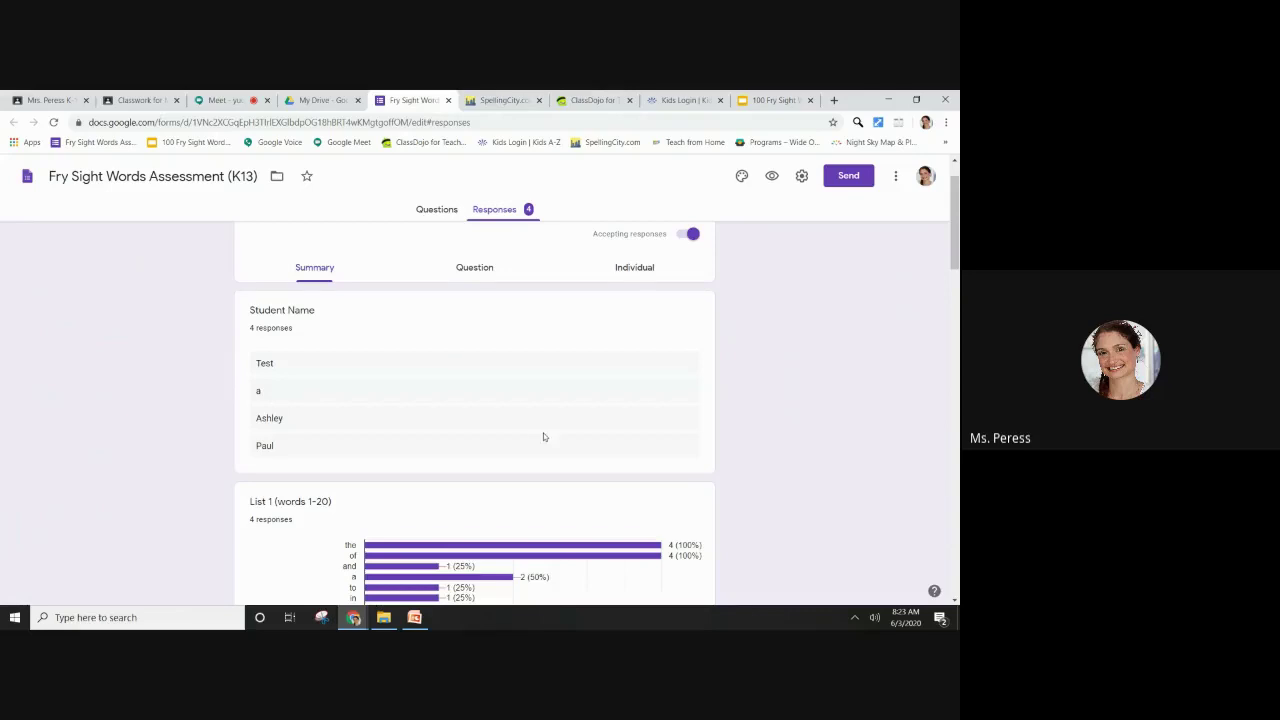
{"action": "scroll", "coordinate": [544, 437], "scroll_direction": "down", "scroll_amount": 2}
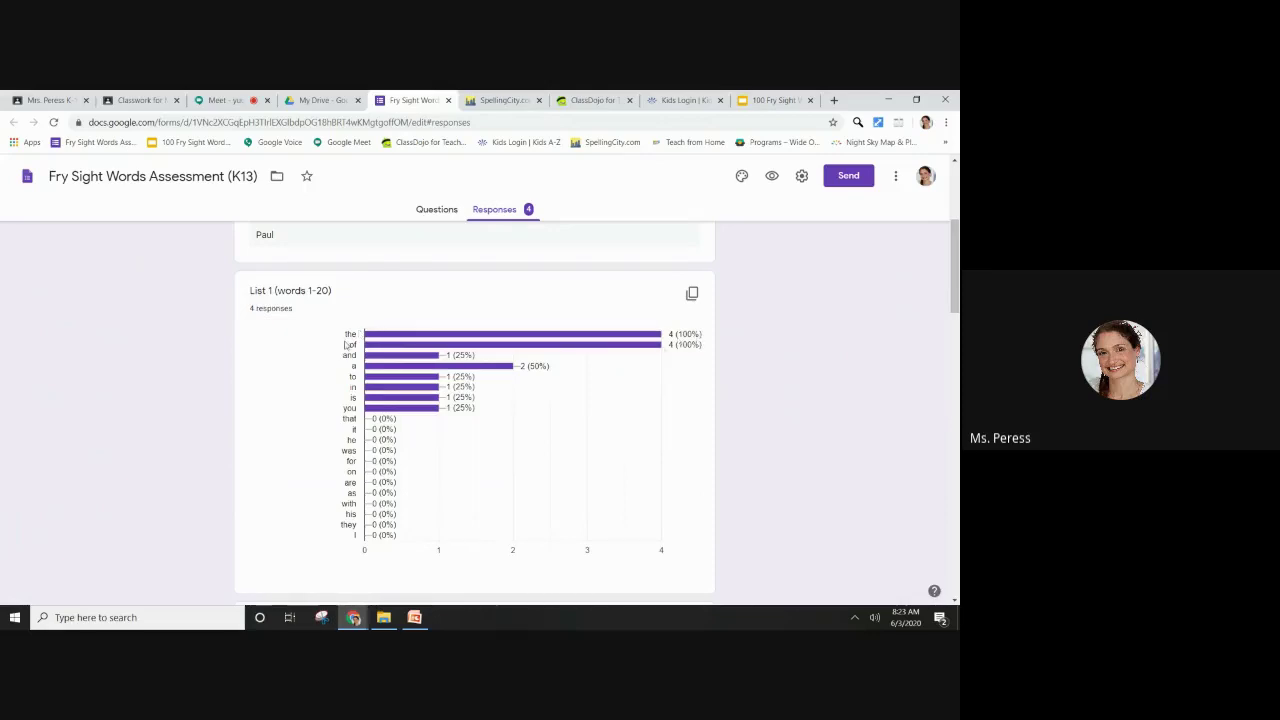
{"action": "mouse_move", "coordinate": [416, 346]}
{"action": "scroll", "coordinate": [580, 466], "scroll_direction": "down", "scroll_amount": 1}
{"action": "scroll", "coordinate": [580, 468], "scroll_direction": "down", "scroll_amount": 5}
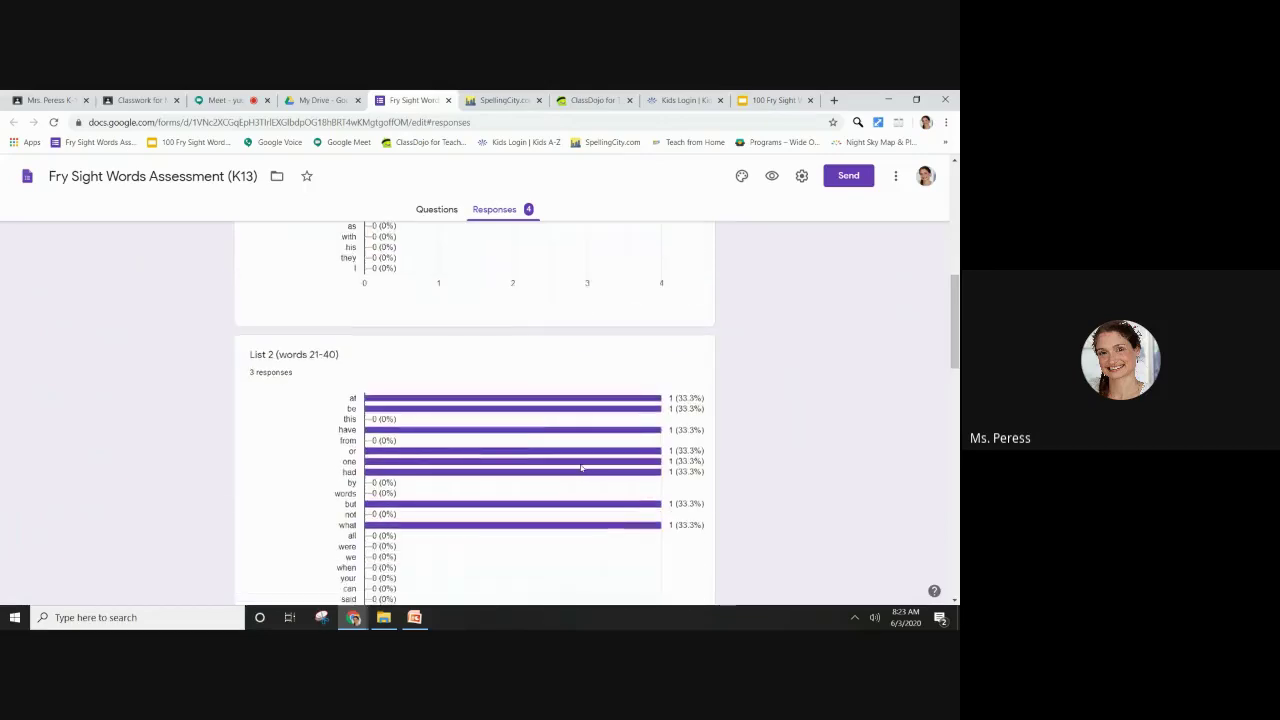
{"action": "scroll", "coordinate": [580, 468], "scroll_direction": "down", "scroll_amount": 2}
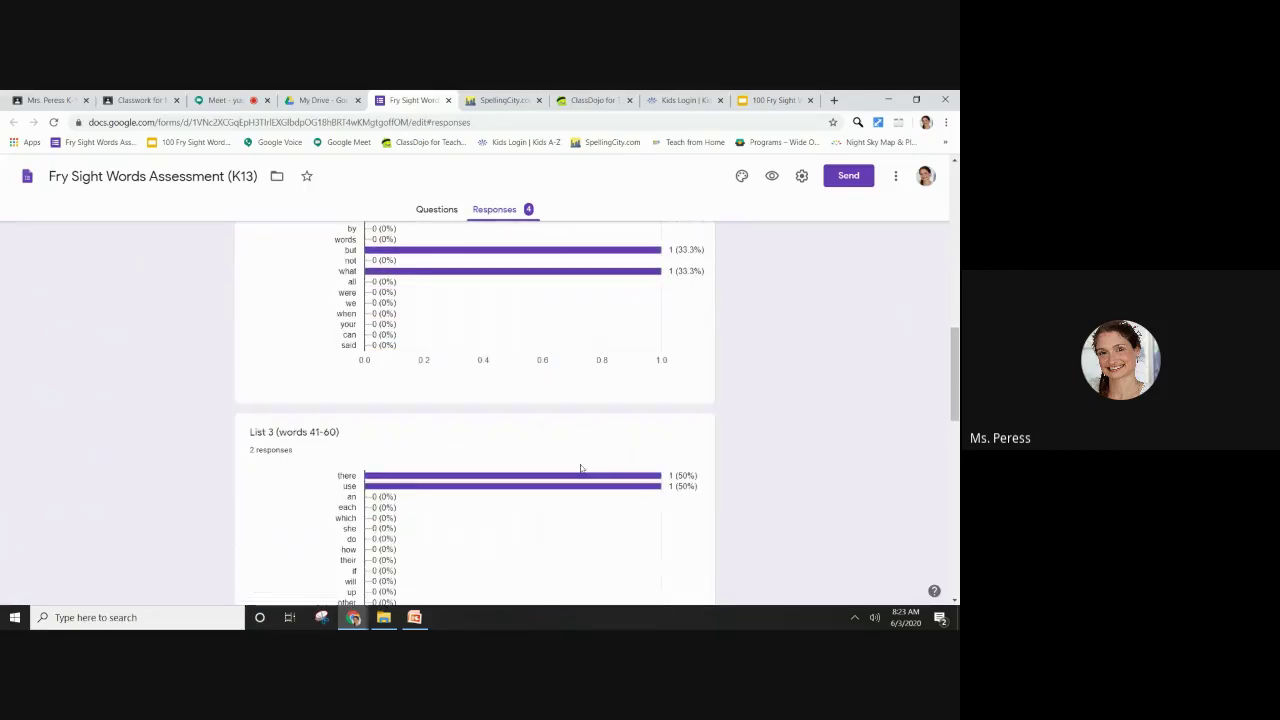
{"action": "scroll", "coordinate": [580, 468], "scroll_direction": "up", "scroll_amount": 4}
{"action": "scroll", "coordinate": [580, 468], "scroll_direction": "up", "scroll_amount": 1}
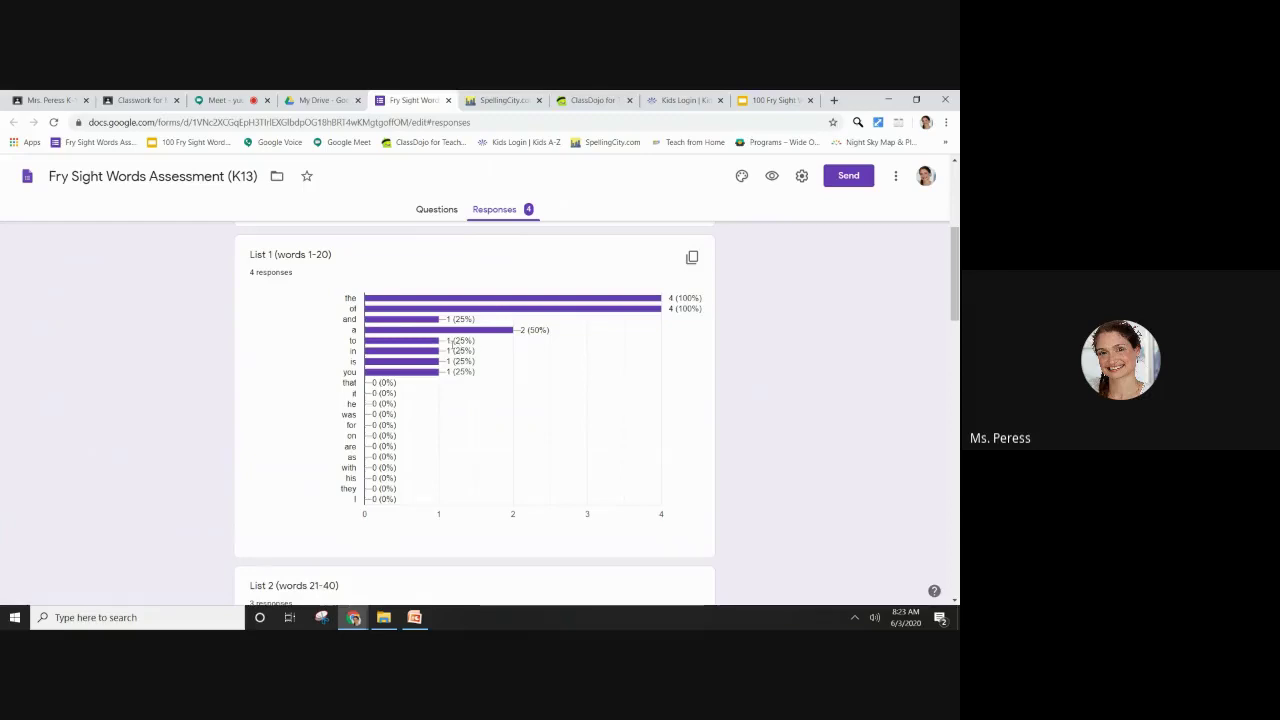
{"action": "scroll", "coordinate": [527, 466], "scroll_direction": "down", "scroll_amount": 3}
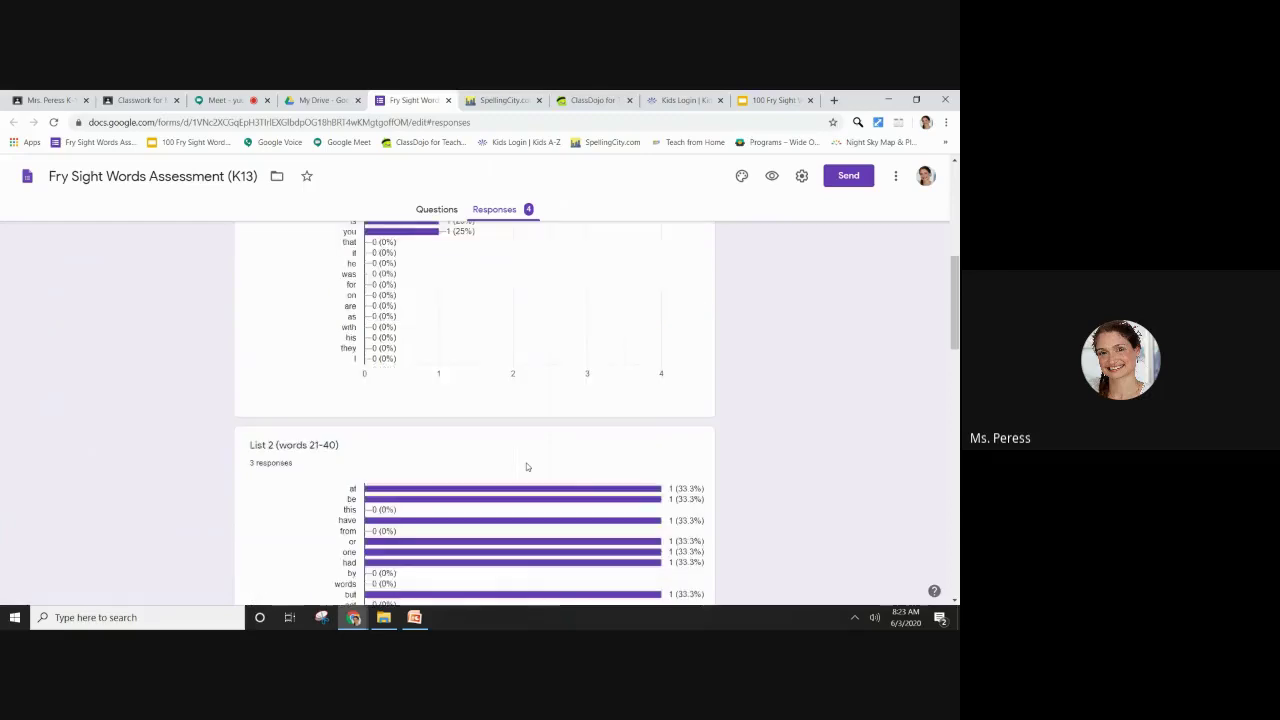
{"action": "scroll", "coordinate": [527, 466], "scroll_direction": "down", "scroll_amount": 10}
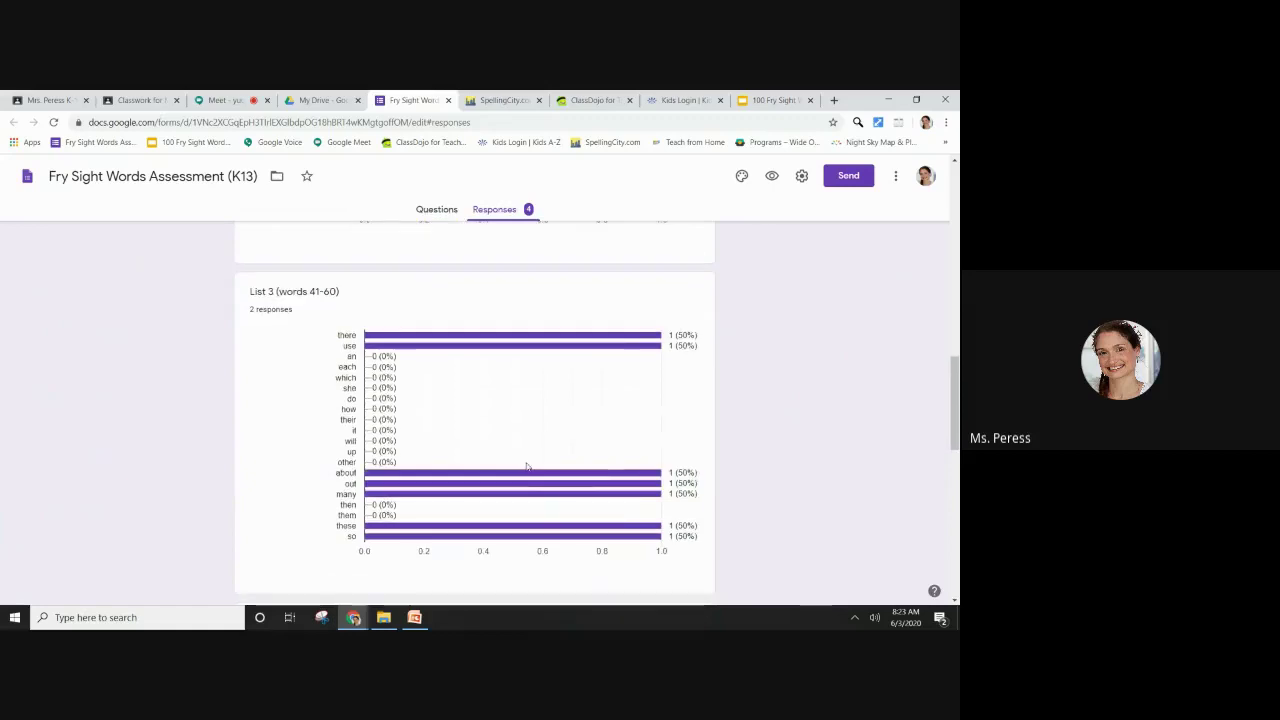
{"action": "scroll", "coordinate": [527, 466], "scroll_direction": "down", "scroll_amount": 3}
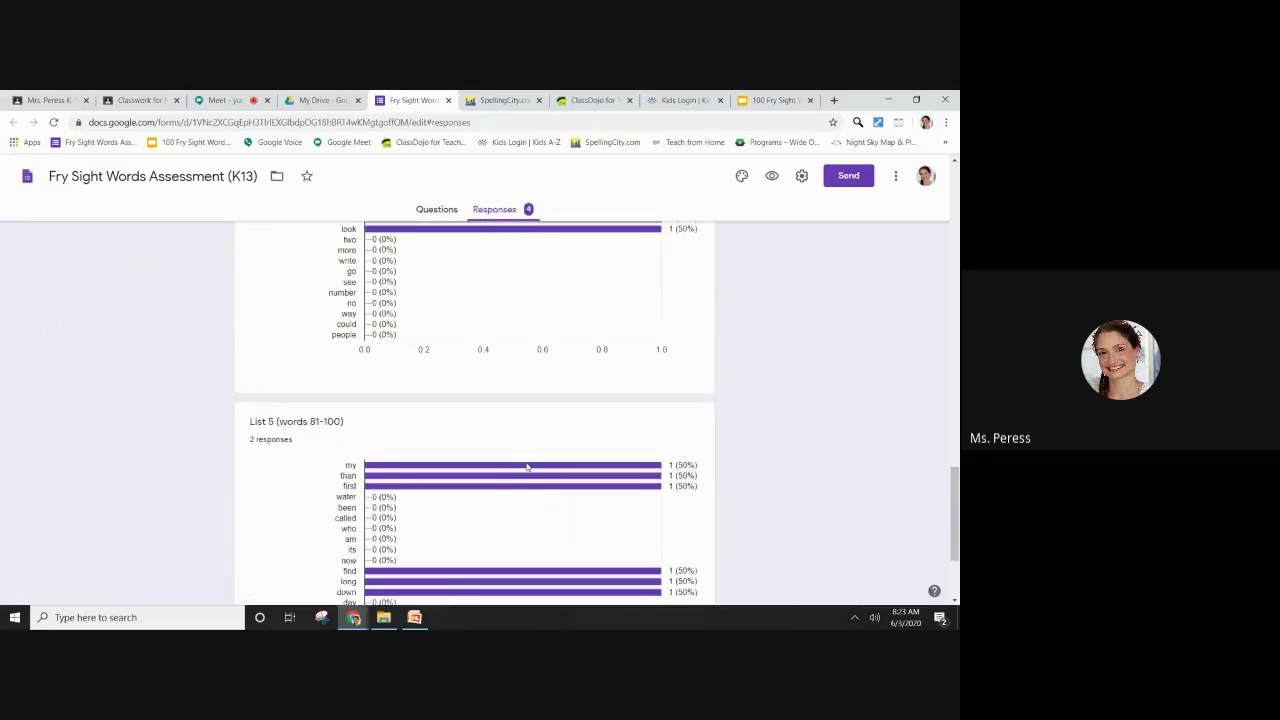
{"action": "scroll", "coordinate": [727, 494], "scroll_direction": "down", "scroll_amount": 2}
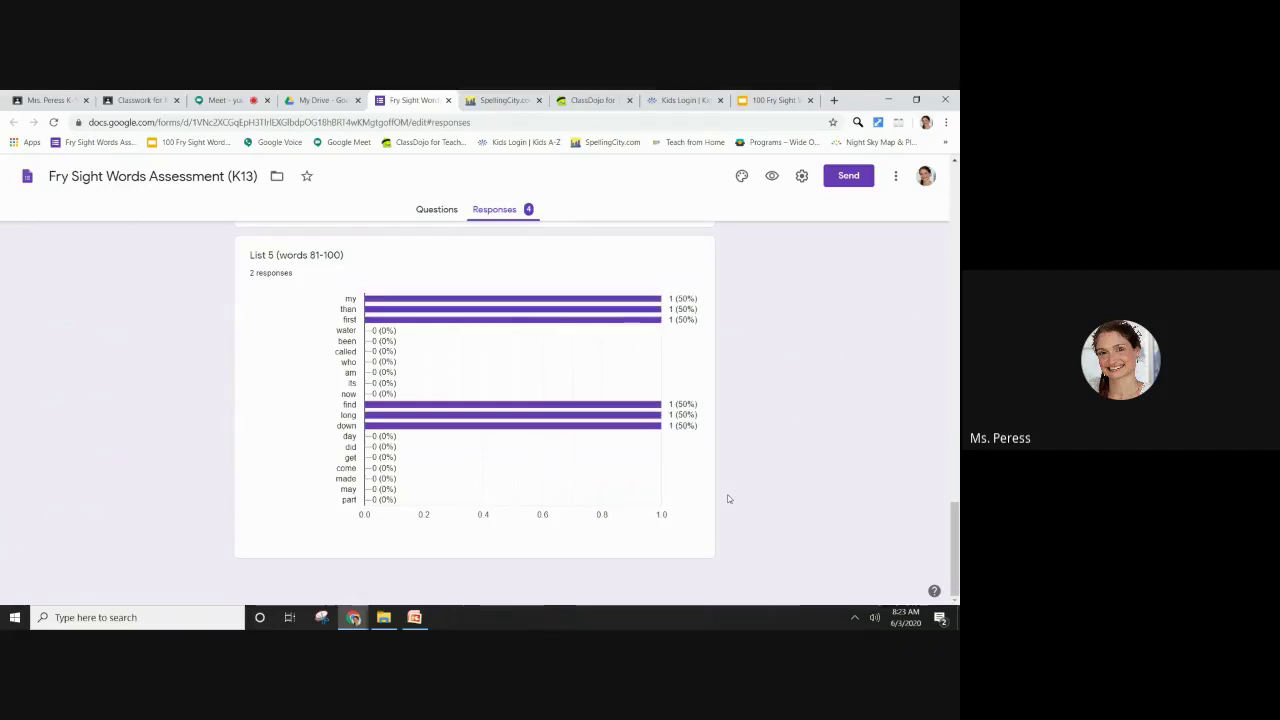
{"action": "scroll", "coordinate": [705, 414], "scroll_direction": "up", "scroll_amount": 1}
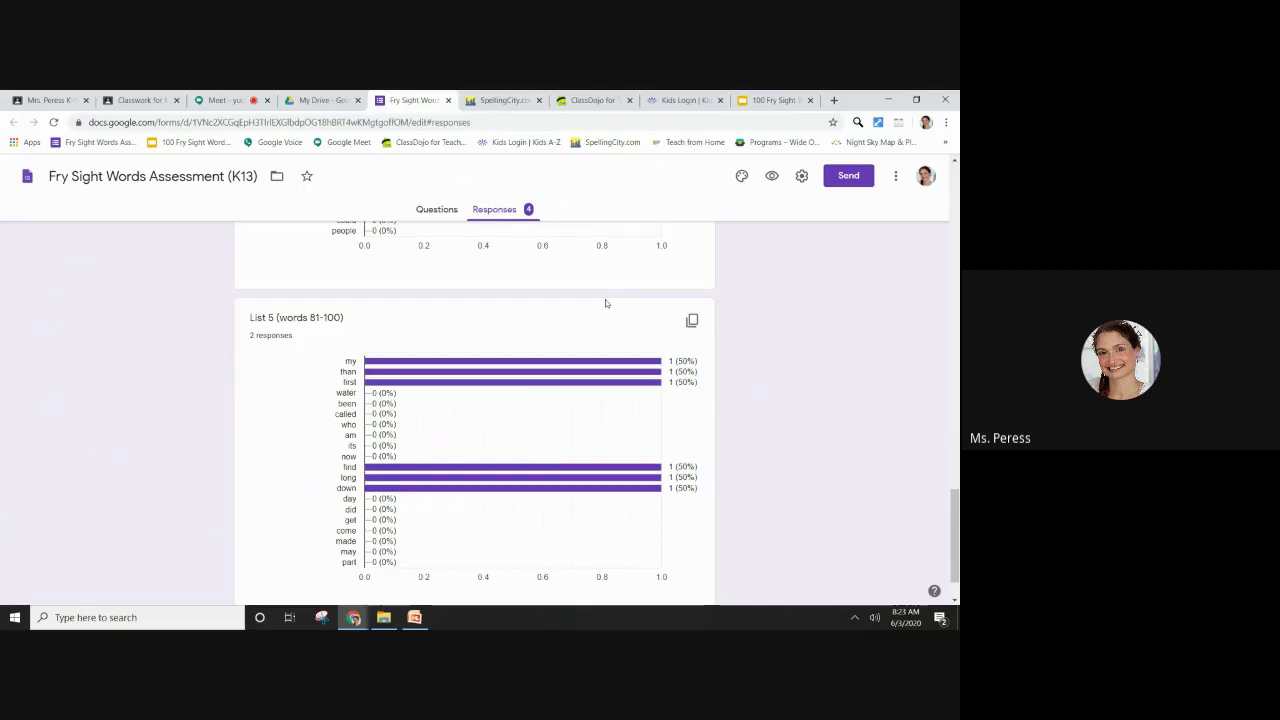
{"action": "scroll", "coordinate": [535, 436], "scroll_direction": "up", "scroll_amount": 15}
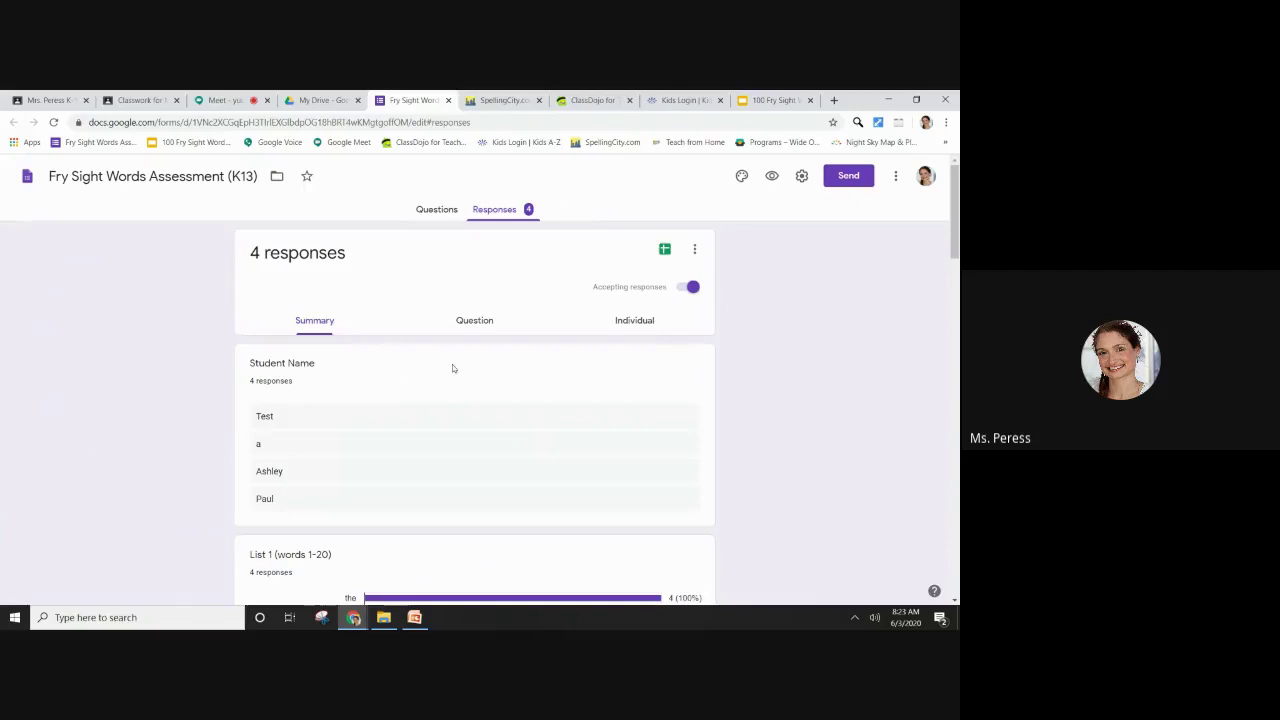
- Switch to the Individual view and scroll through the first student's response
{"action": "left_click", "coordinate": [634, 326]}
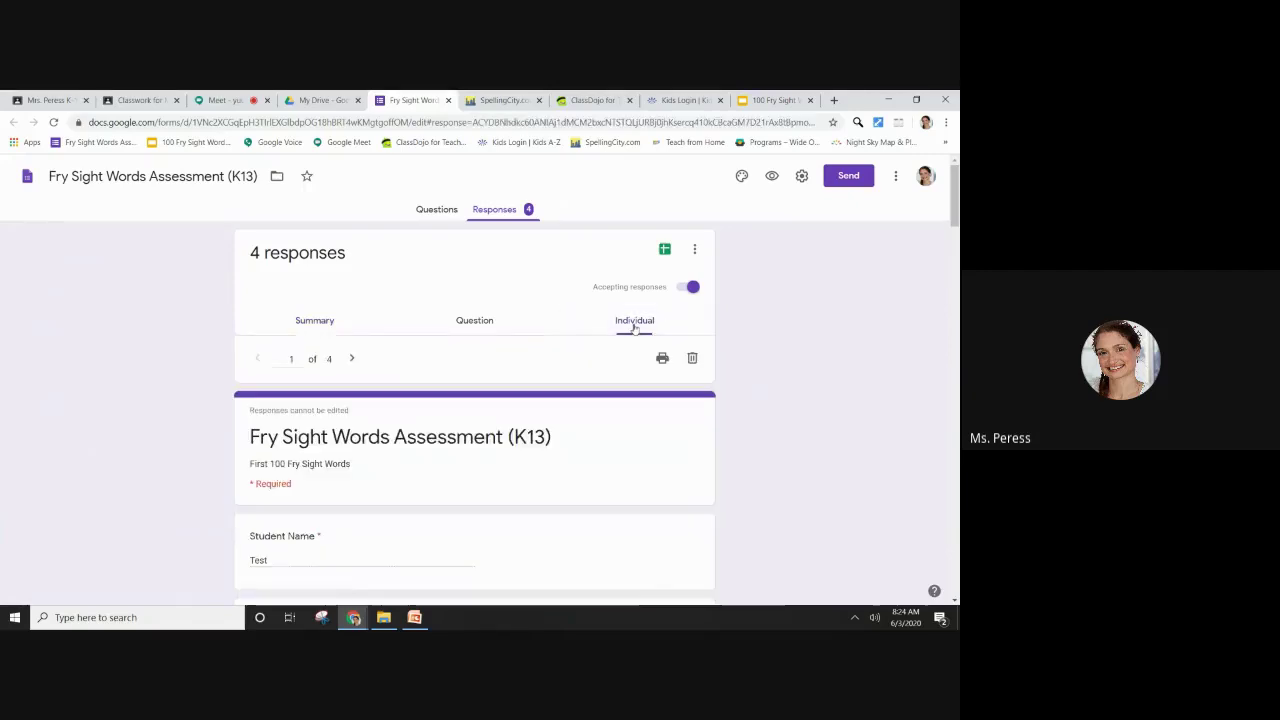
{"action": "scroll", "coordinate": [773, 432], "scroll_direction": "down", "scroll_amount": 2}
{"action": "scroll", "coordinate": [441, 369], "scroll_direction": "down", "scroll_amount": 1}
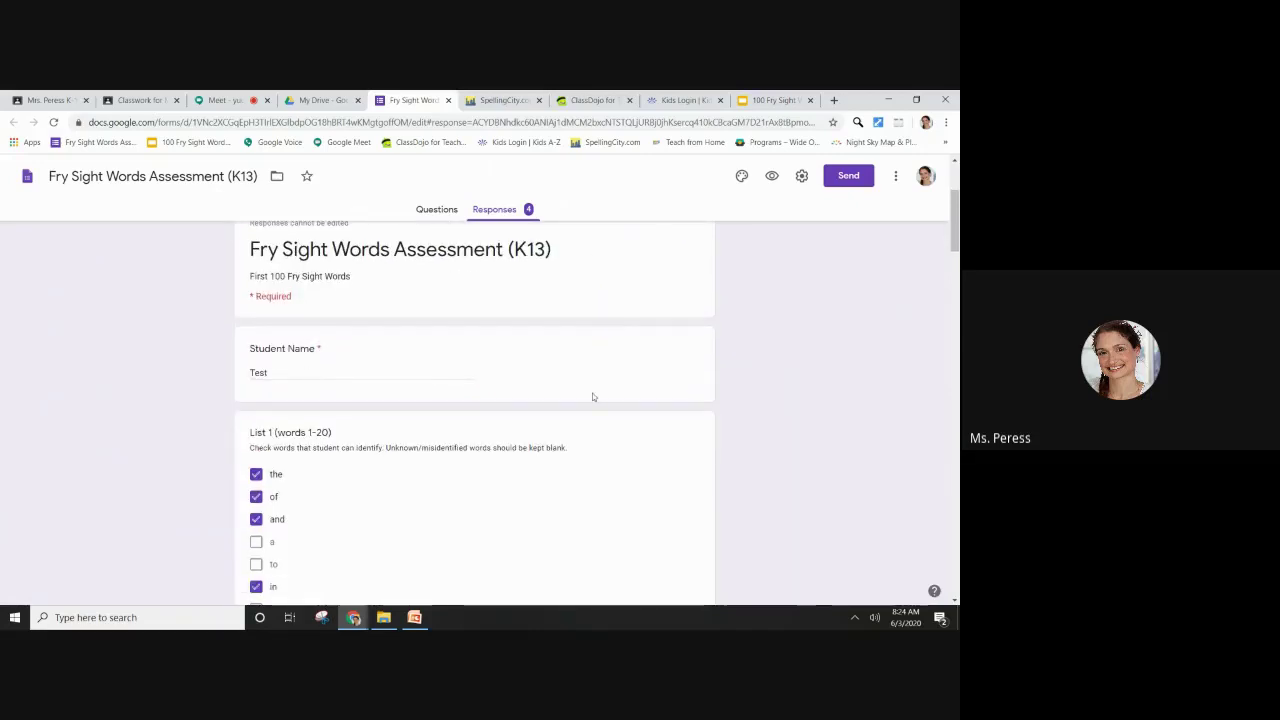
{"action": "scroll", "coordinate": [592, 393], "scroll_direction": "up", "scroll_amount": 2}
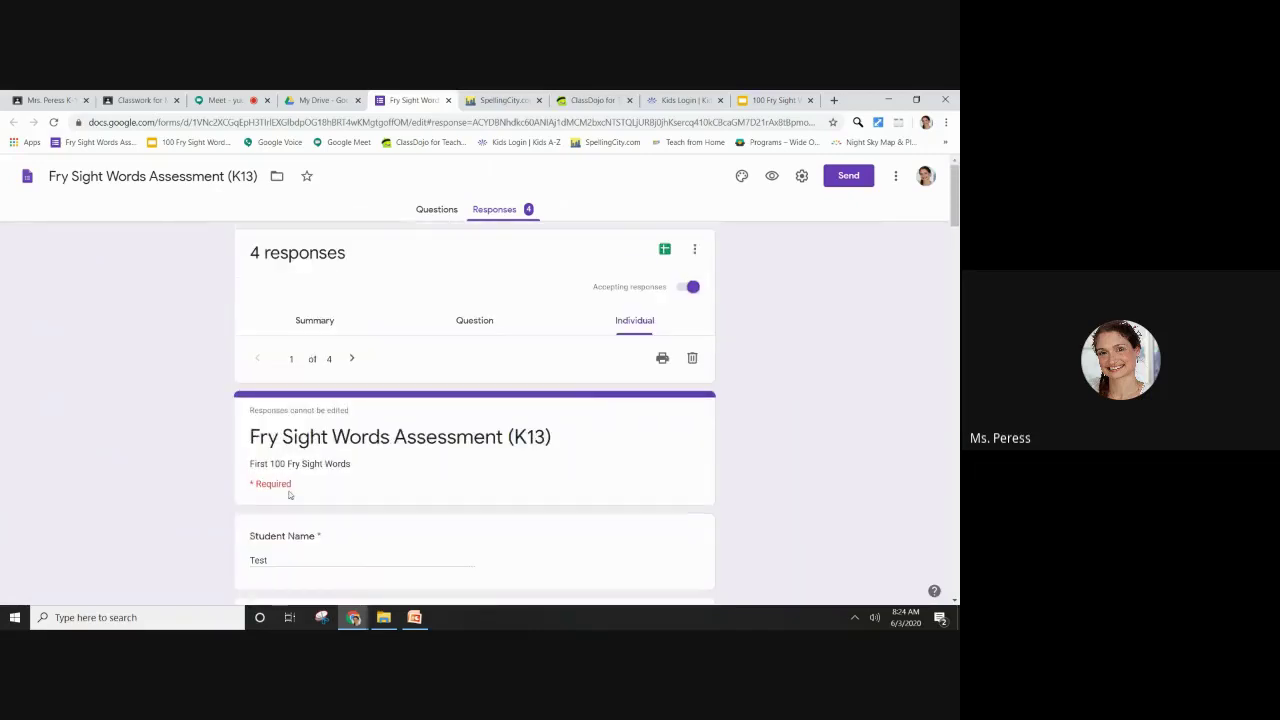
- Advance to response 3 of 4 and review its ticked words: the, of, a, to, is, at, or
{"action": "left_click", "coordinate": [349, 360]}
{"action": "left_click", "coordinate": [350, 359]}
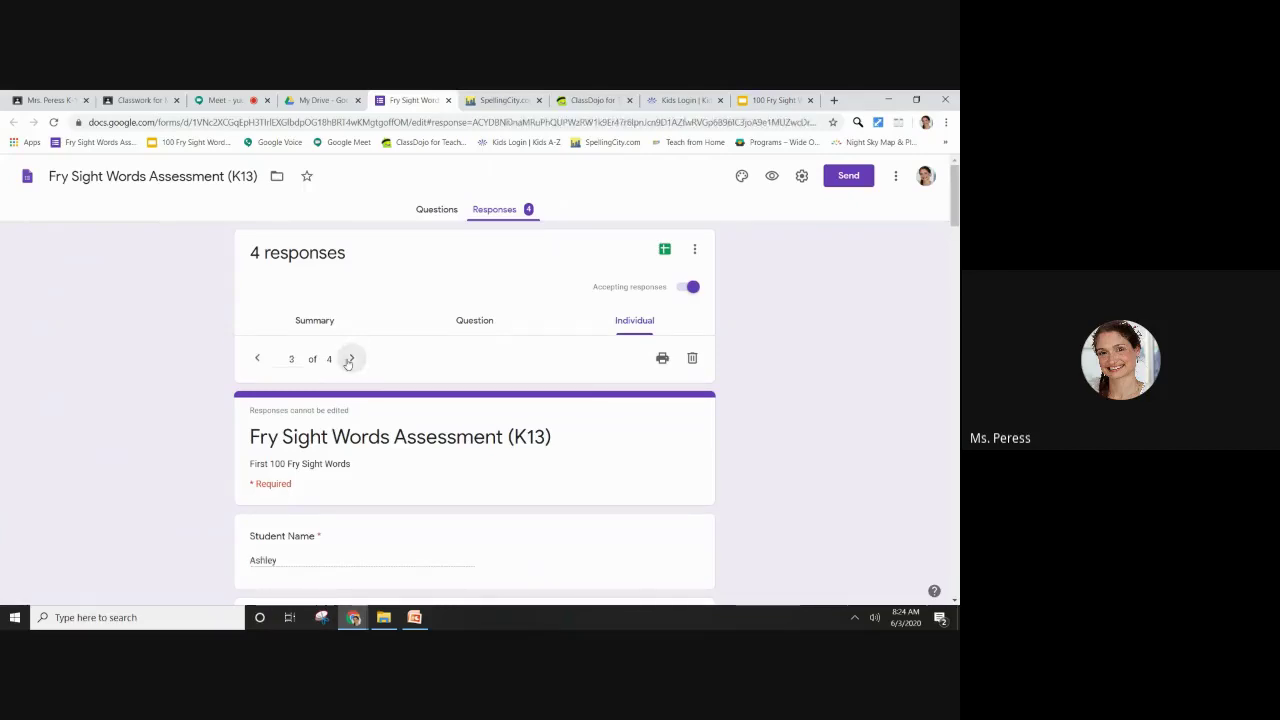
{"action": "scroll", "coordinate": [479, 530], "scroll_direction": "down", "scroll_amount": 3}
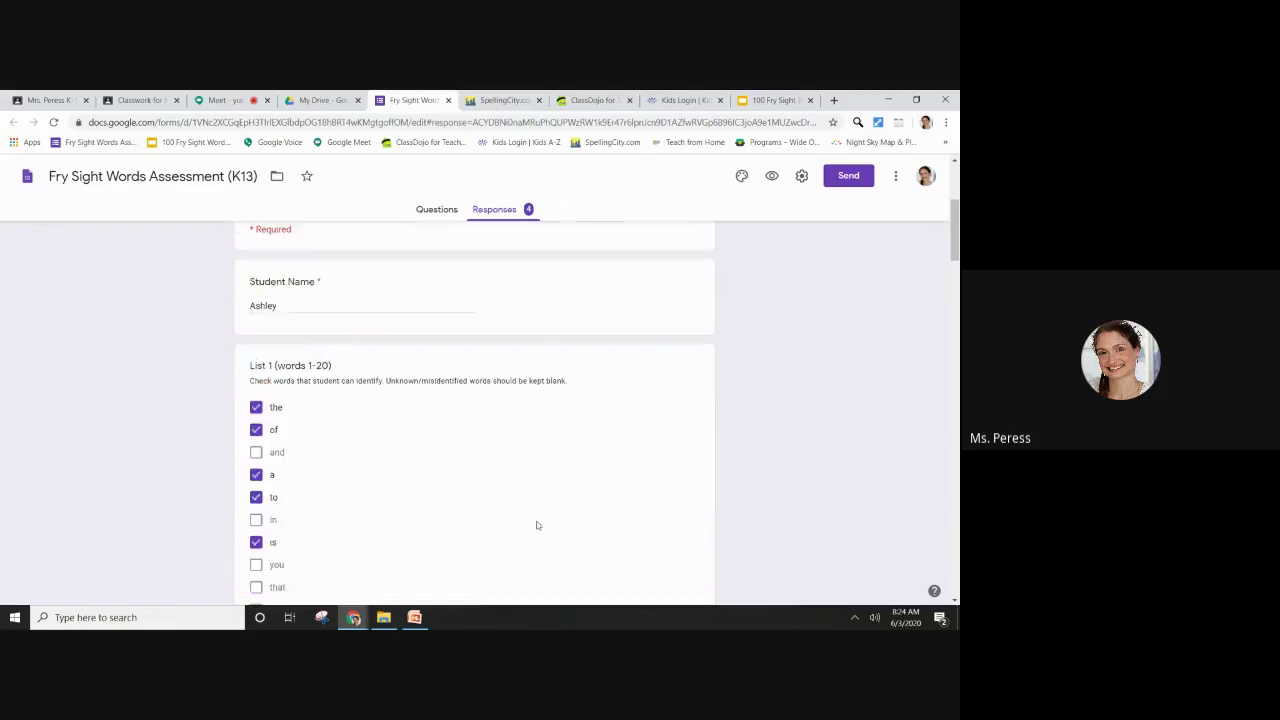
{"action": "scroll", "coordinate": [536, 525], "scroll_direction": "down", "scroll_amount": 2}
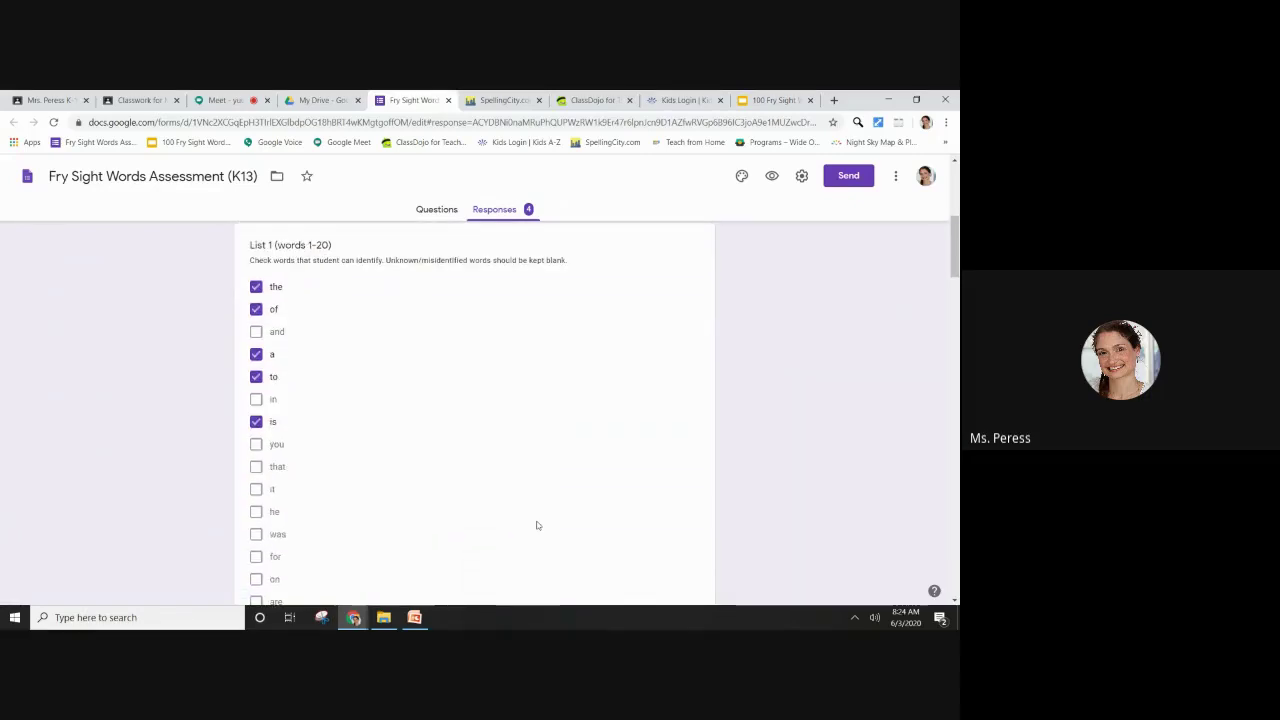
{"action": "scroll", "coordinate": [536, 525], "scroll_direction": "down", "scroll_amount": 5}
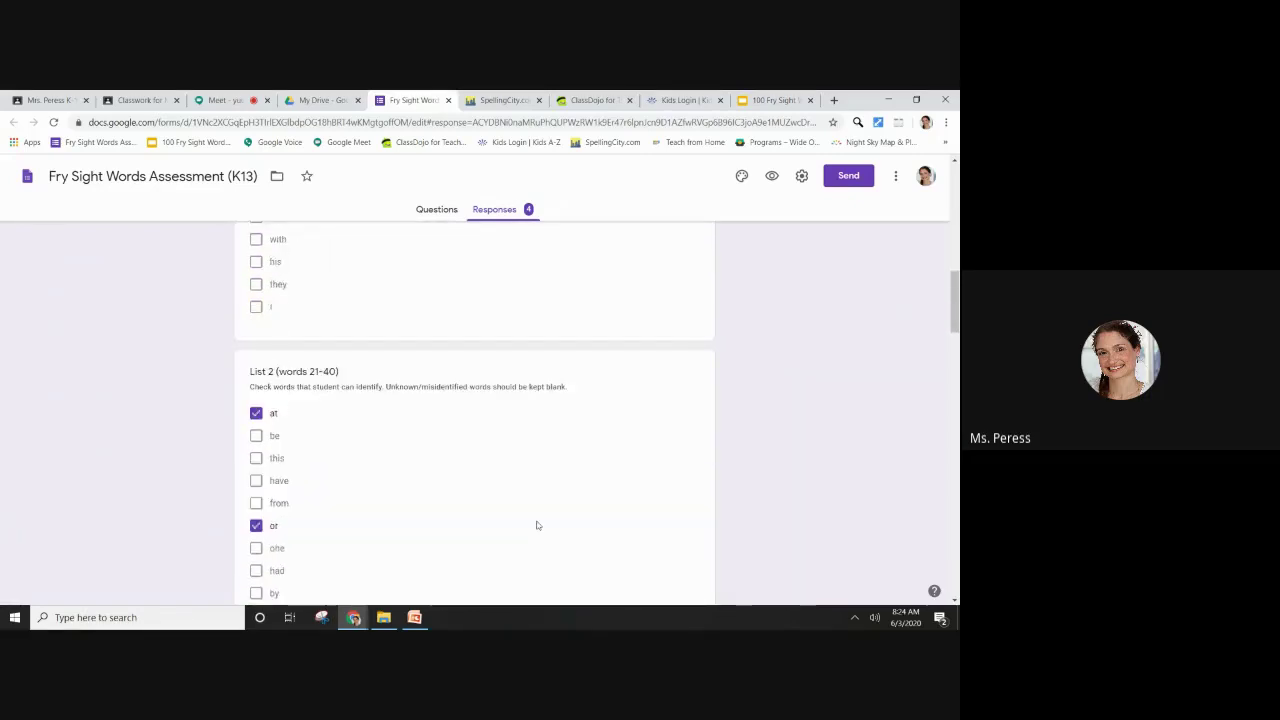
{"action": "scroll", "coordinate": [536, 525], "scroll_direction": "down", "scroll_amount": 4}
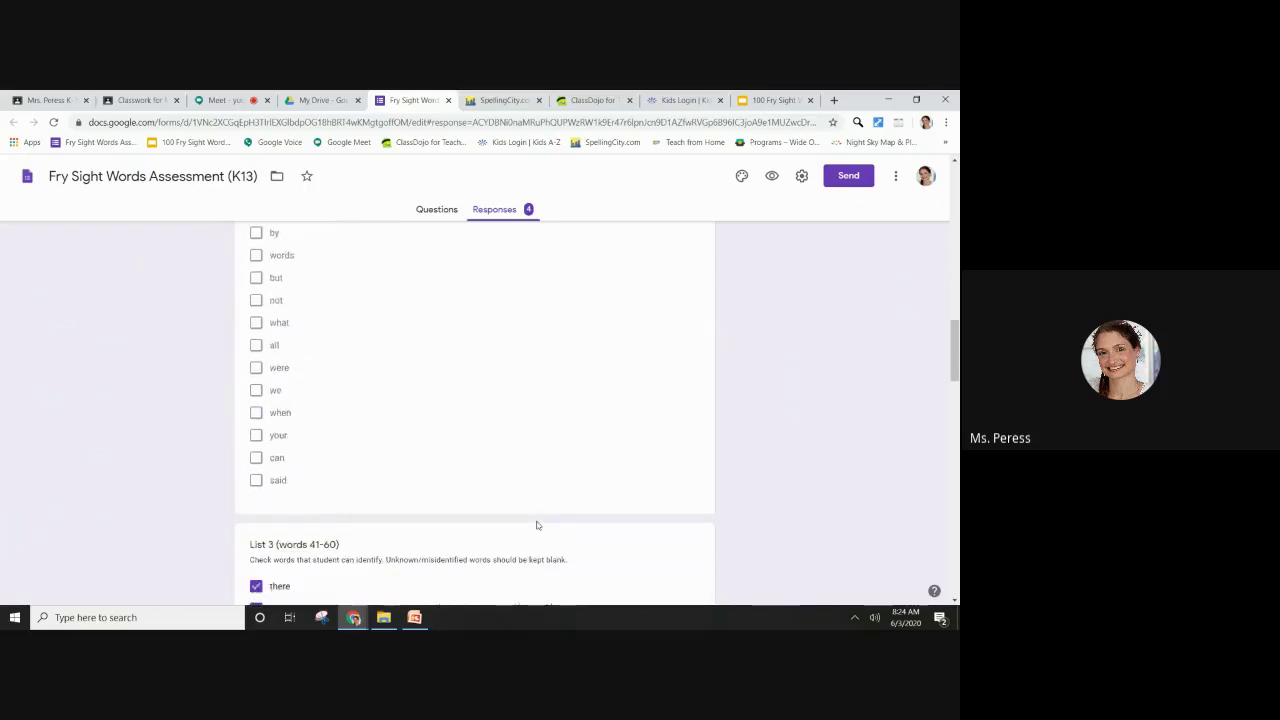
{"action": "scroll", "coordinate": [536, 525], "scroll_direction": "up", "scroll_amount": 11}
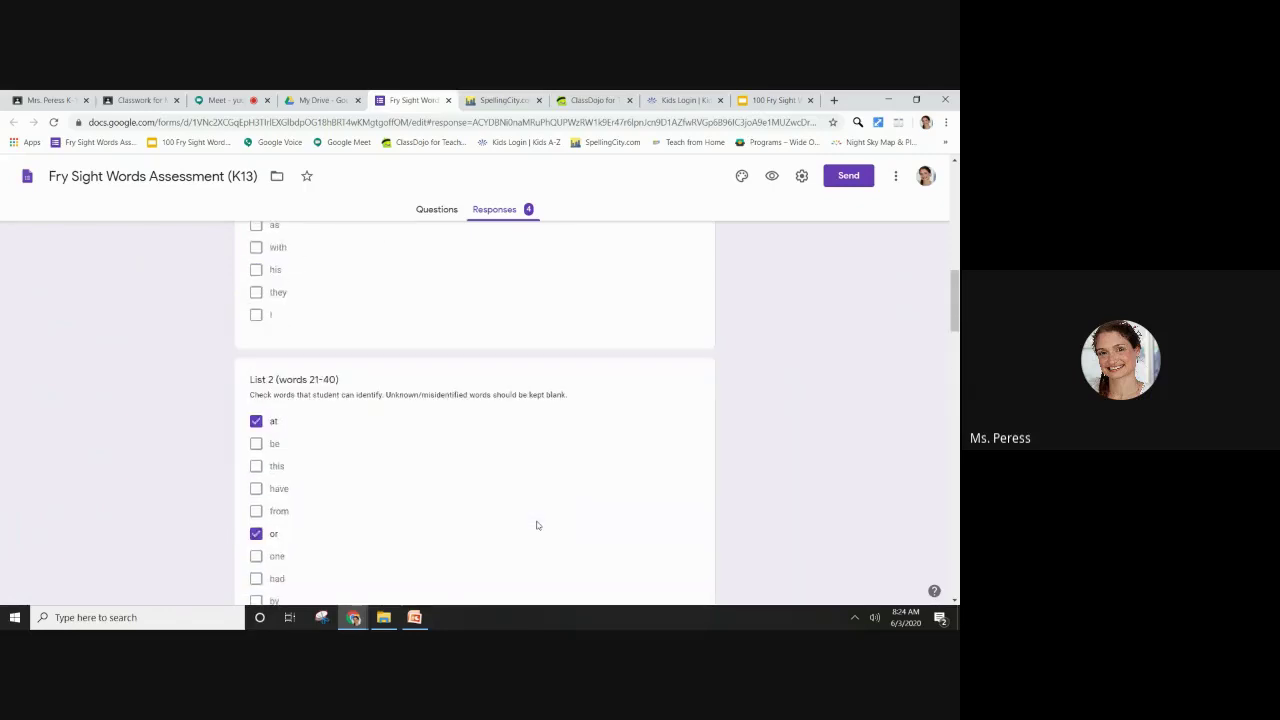
{"action": "scroll", "coordinate": [536, 525], "scroll_direction": "up", "scroll_amount": 3}
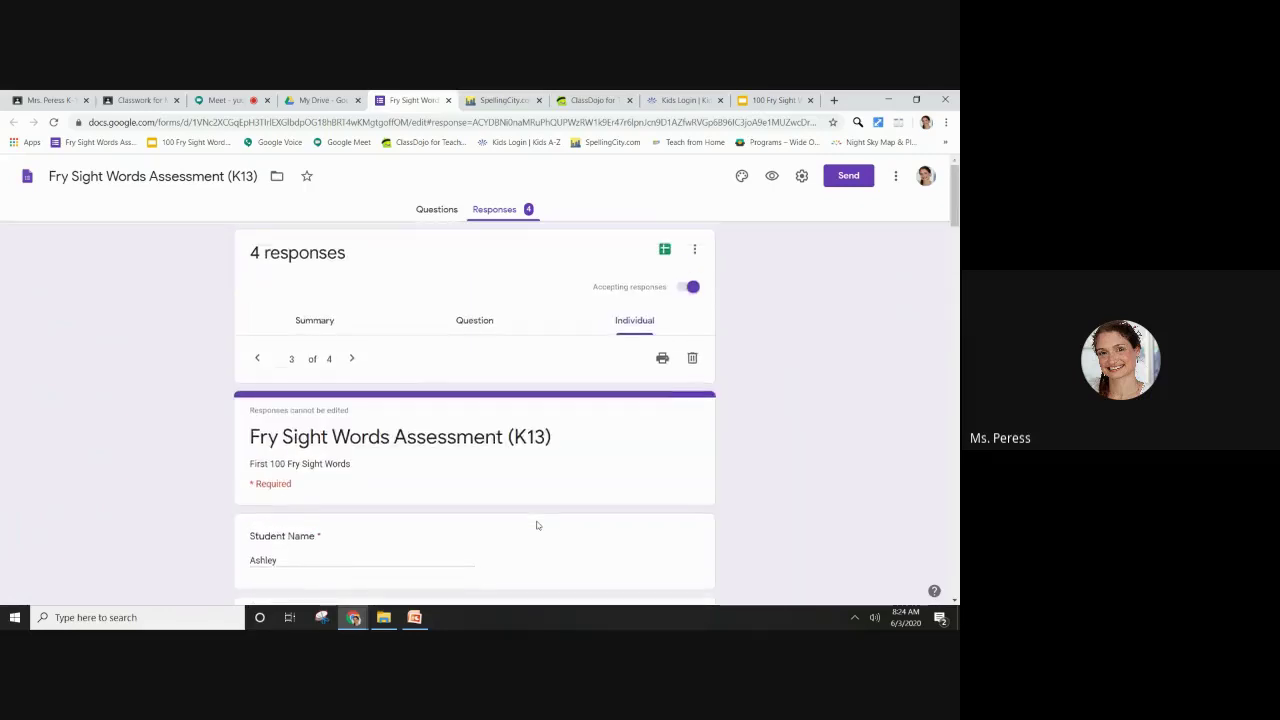